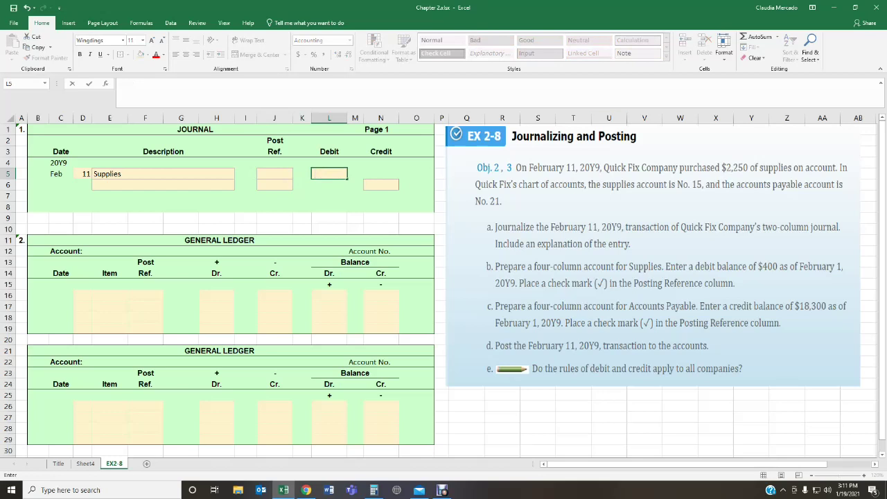
Change the font of the empty debit cell on the Supplies journal line to Calibri Light
right_click(336, 174)
key(Escape)
click(573, 439)
click(328, 173)
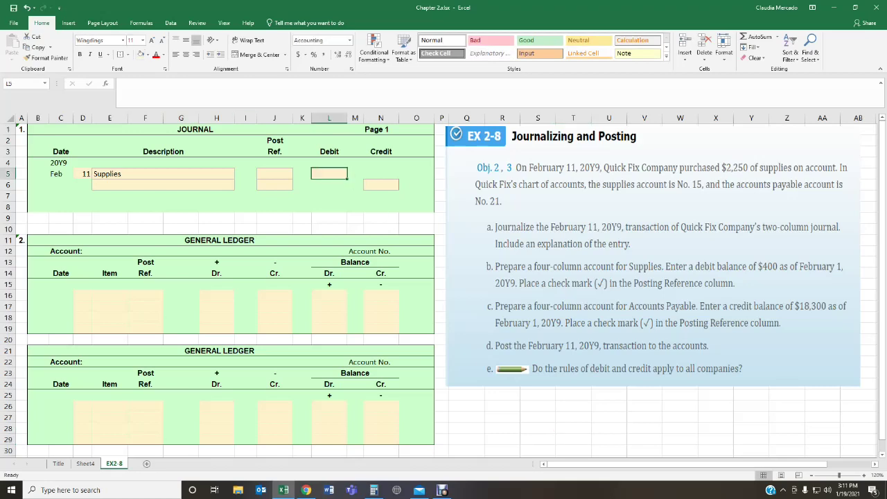
click(122, 40)
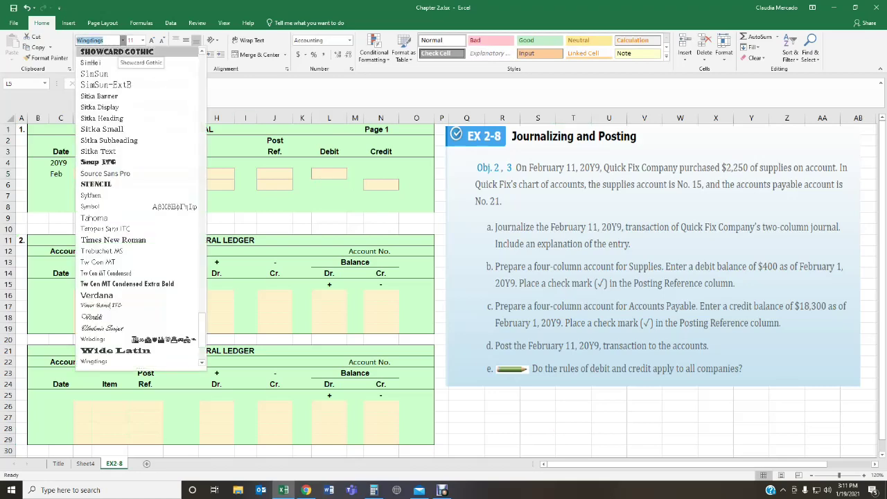
drag(201, 329, 201, 61)
click(118, 63)
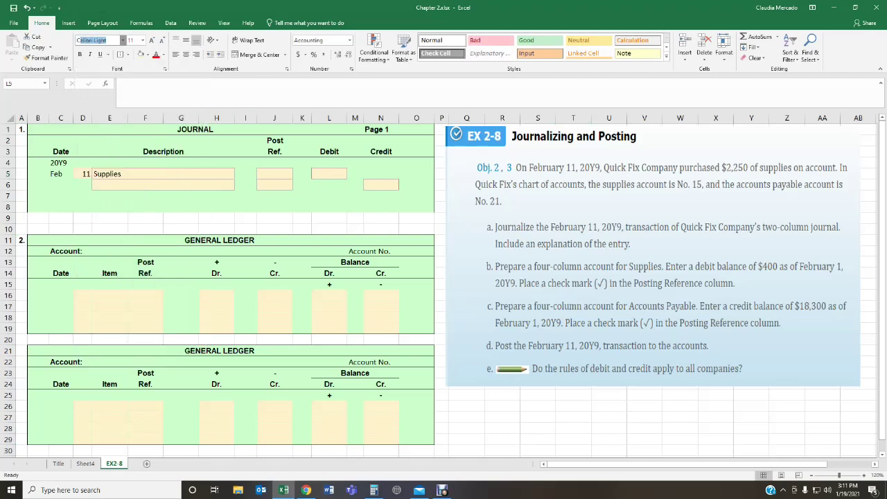
Enter a debit of 2250 on the Supplies line of the journal
text(2250)
key(Return)
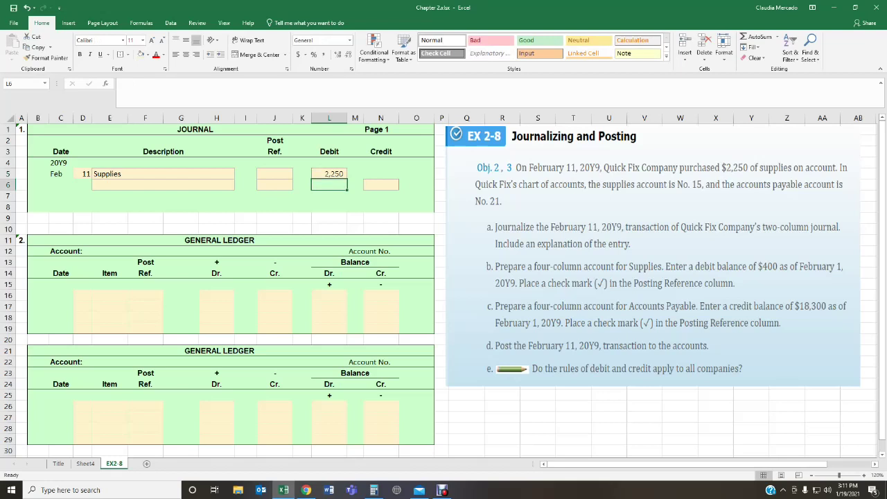
click(328, 173)
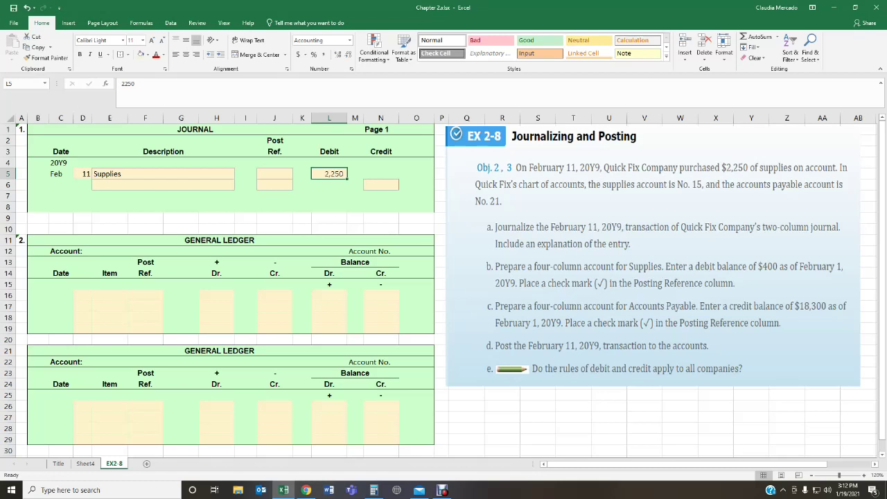
Enter Accounts Payable as the second description line of the February 11 journal entry
click(163, 185)
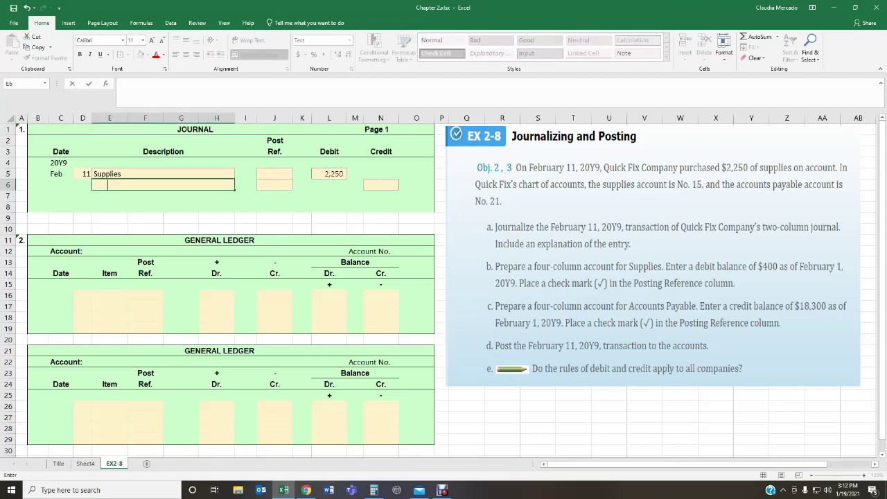
text(Accounts pay)
key(BackSpace)
key(BackSpace)
key(BackSpace)
text(Payable)
key(Tab)
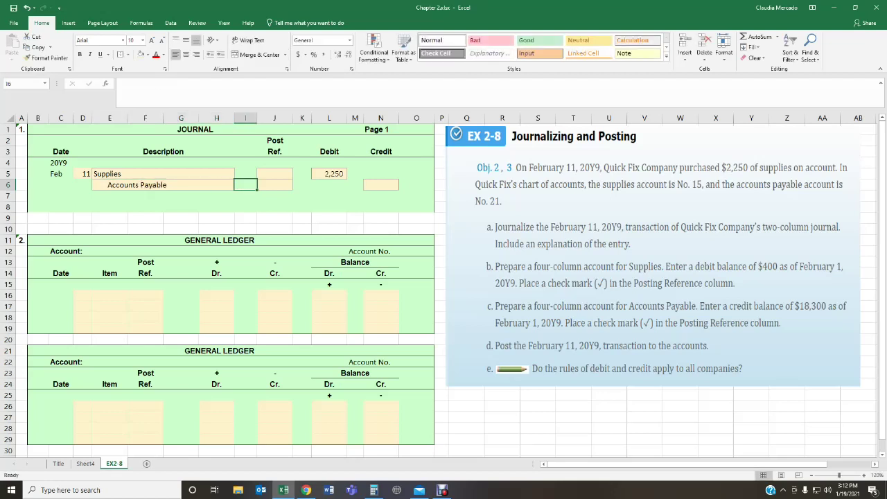
Enter a credit of 2250 on the Accounts Payable line of the journal
key(Tab)
key(Tab)
key(Tab)
key(Tab)
key(Tab)
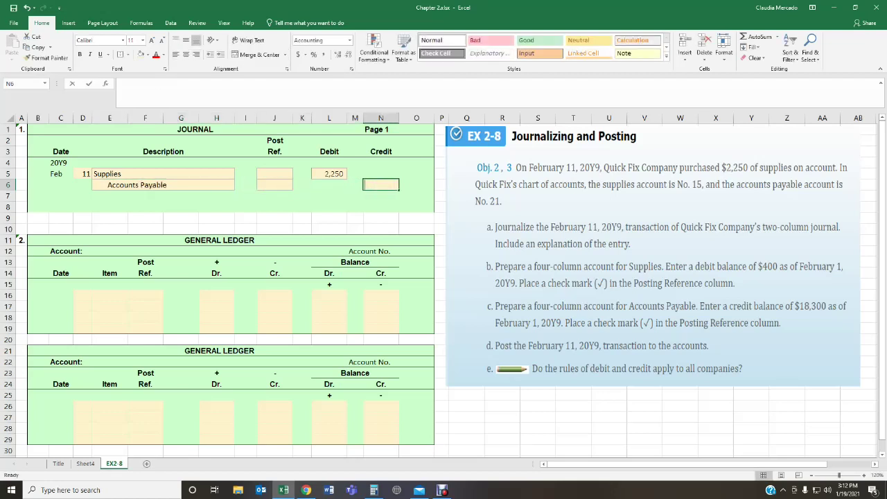
text(2250)
key(Return)
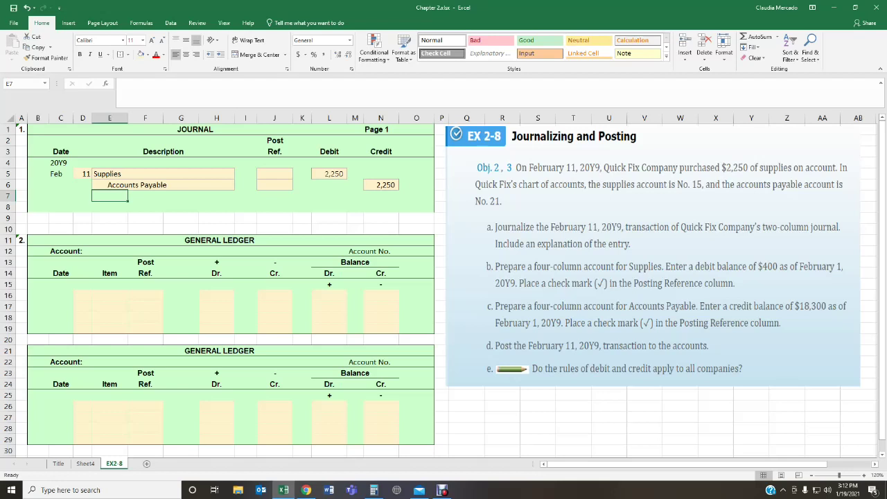
Add the explanation "Purchased supplies on account." beneath the Accounts Payable line in the journal
text(Purchase)
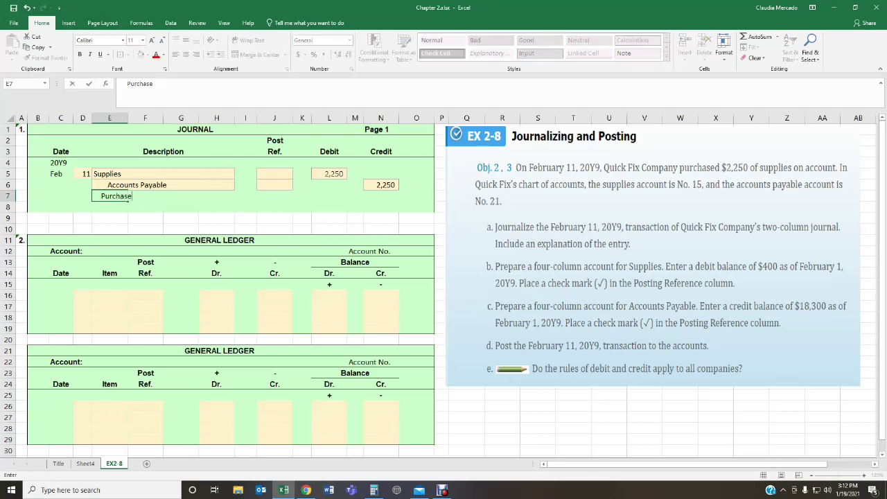
text(d supplies on account.)
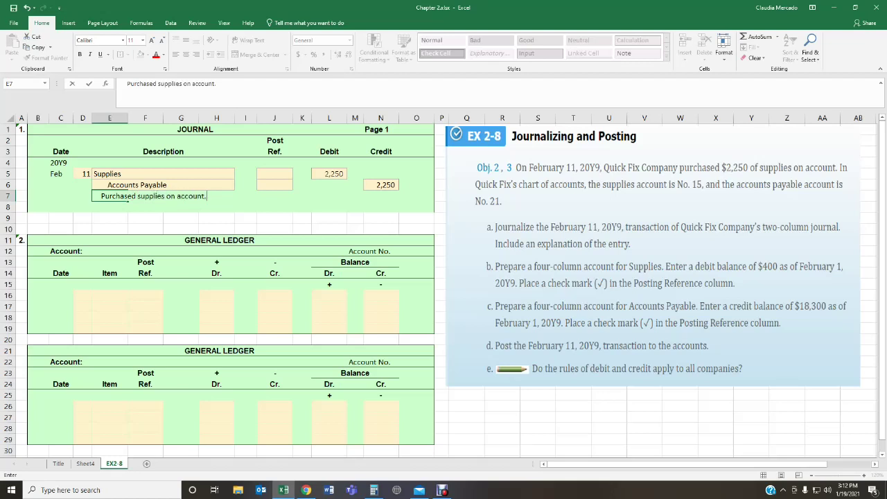
click(217, 218)
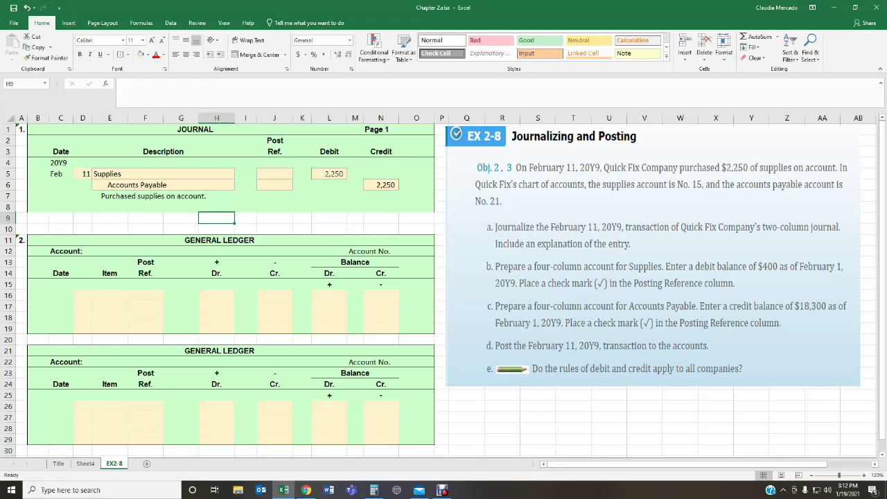
Name the first general ledger account by extending its heading to "Account: Supplies"
click(61, 250)
click(148, 83)
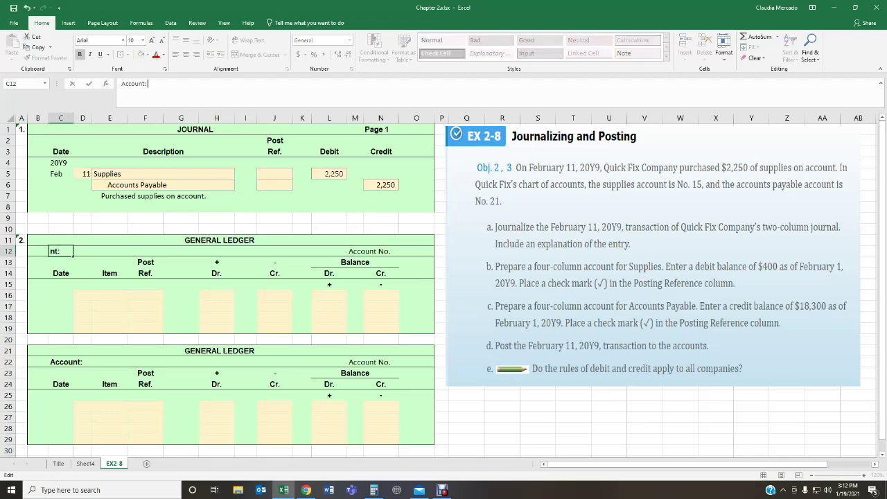
text(Supplies)
key(Tab)
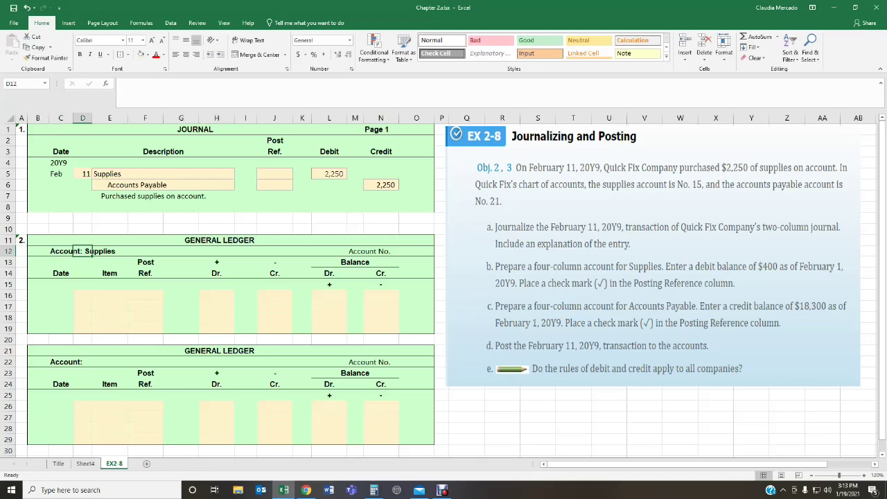
Add 15 to the "Account No." heading of the Supplies ledger
click(354, 261)
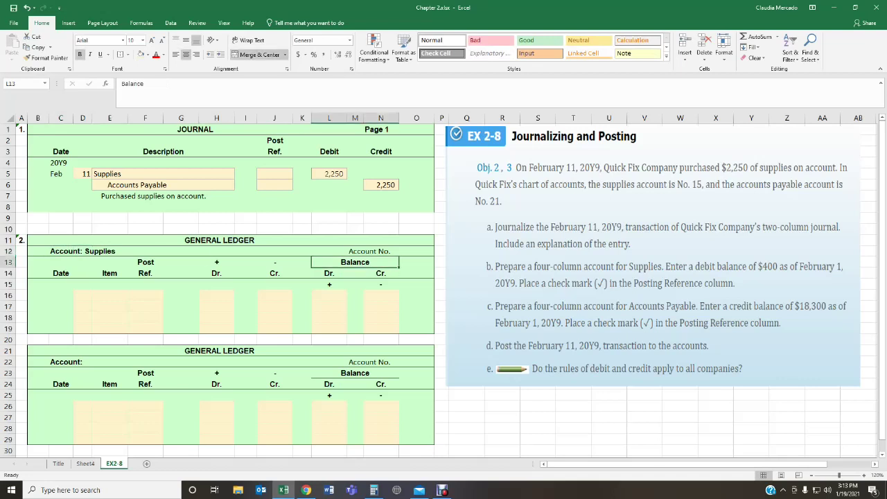
click(380, 250)
click(355, 251)
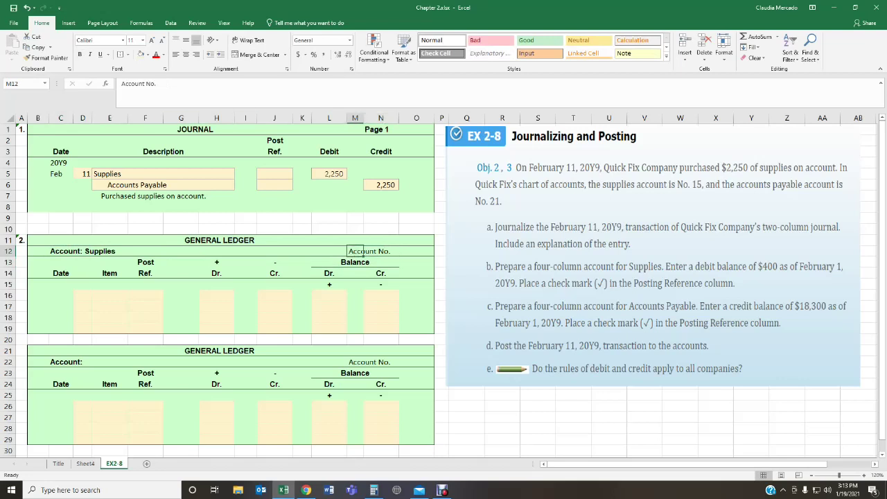
click(158, 83)
text(15)
key(Return)
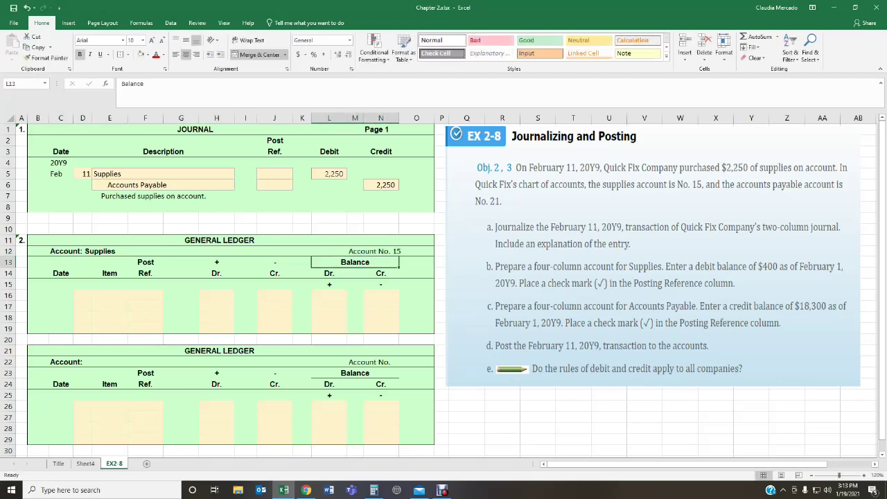
click(502, 417)
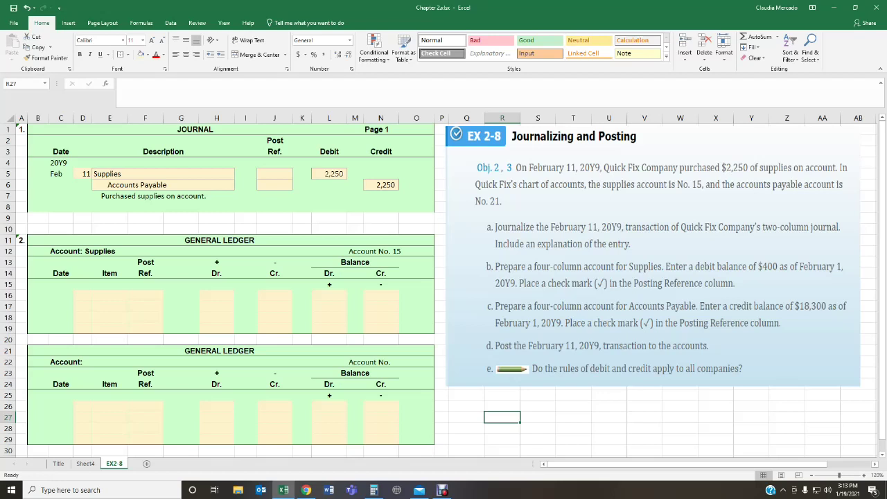
Enter the year 20Y9 and the opening date Feb 1 in the Supplies ledger's date column
click(60, 284)
text(20)
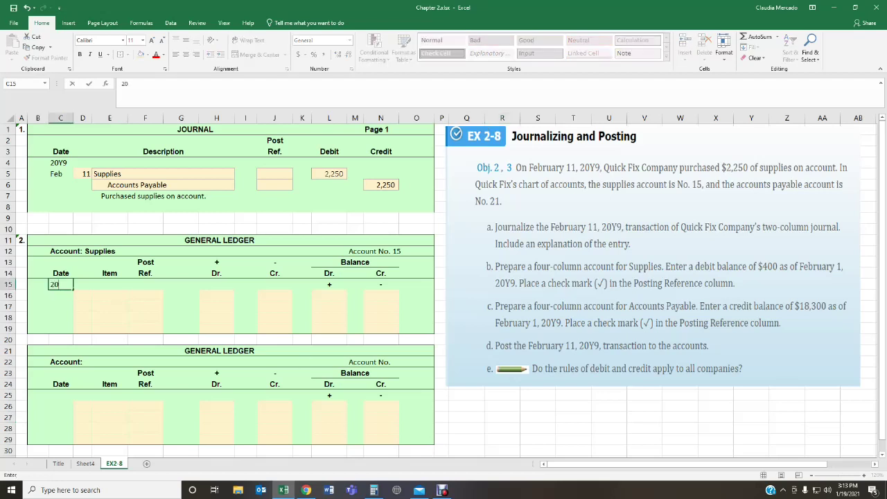
text(Y9)
key(Return)
text(Feb)
key(Tab)
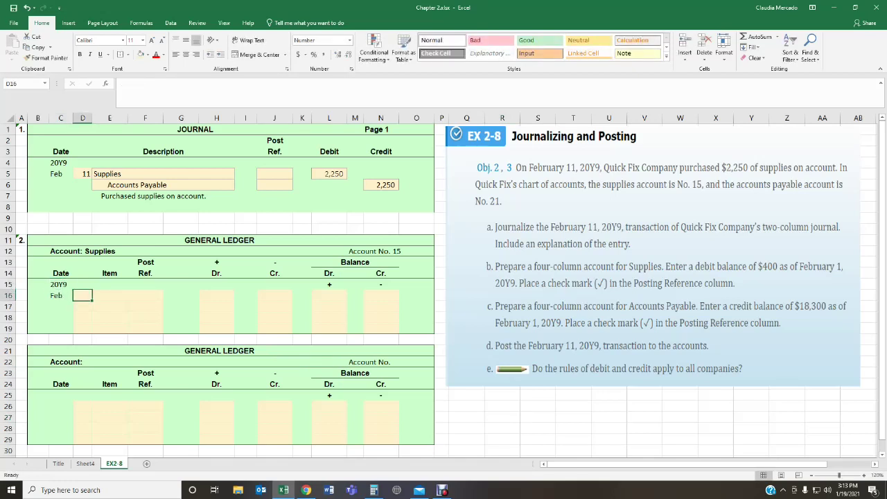
text(1)
key(Tab)
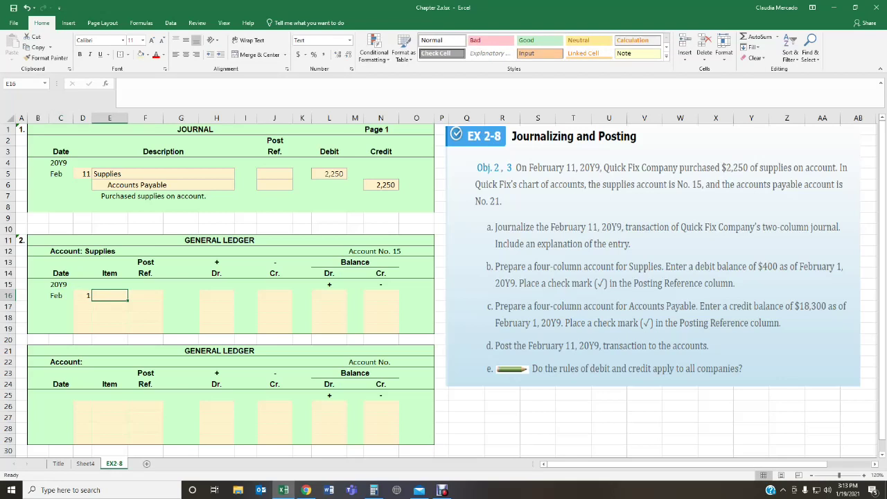
Enter 400 as the debit balance on the February 1 line of the Supplies ledger
click(329, 295)
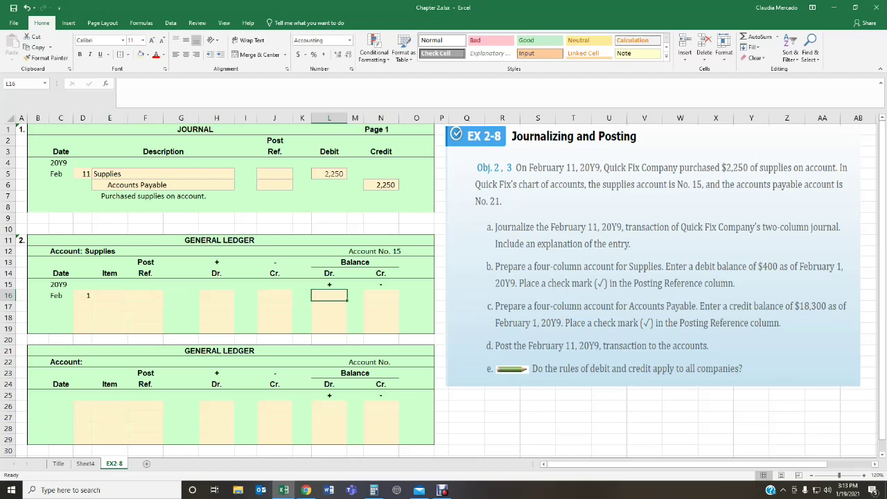
text(400)
key(Return)
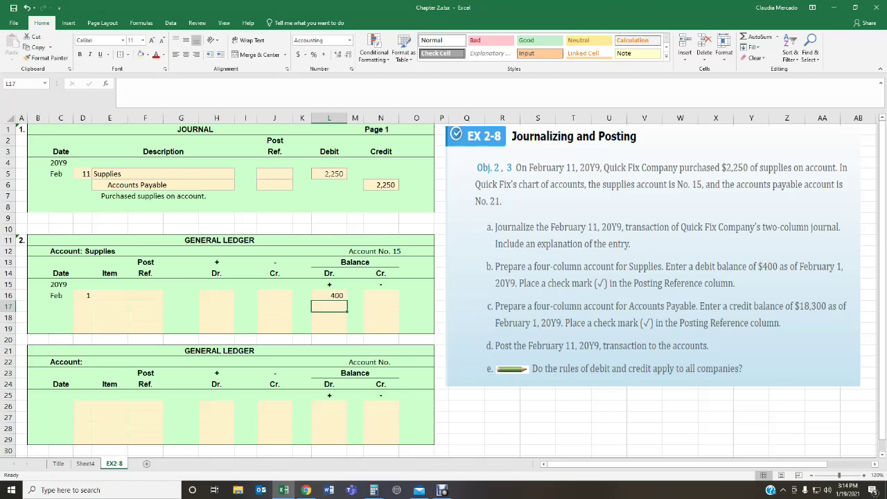
Insert the Wingdings check mark symbol as the posting reference on the February 1 line of the Supplies ledger
click(144, 295)
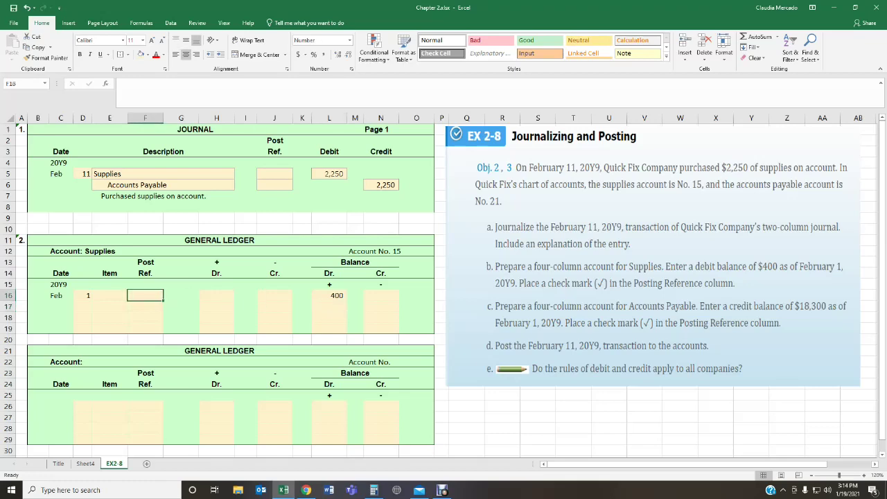
click(68, 22)
click(794, 47)
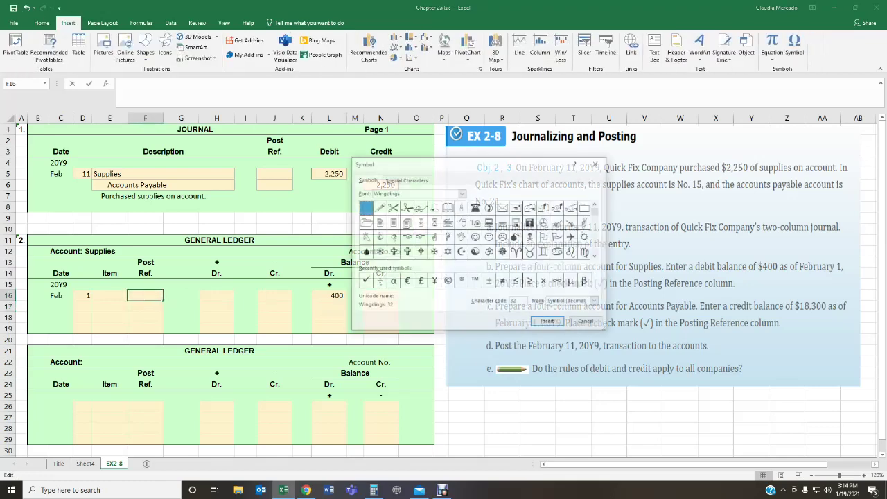
click(364, 280)
click(548, 322)
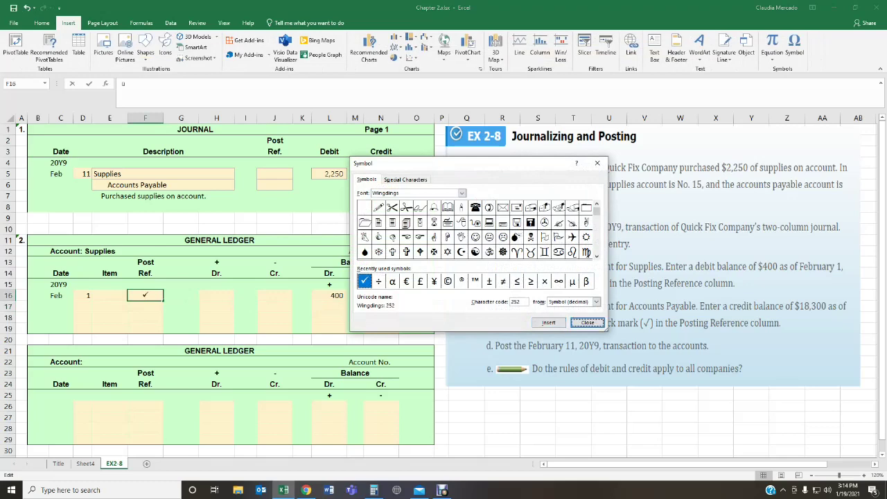
click(587, 322)
click(573, 417)
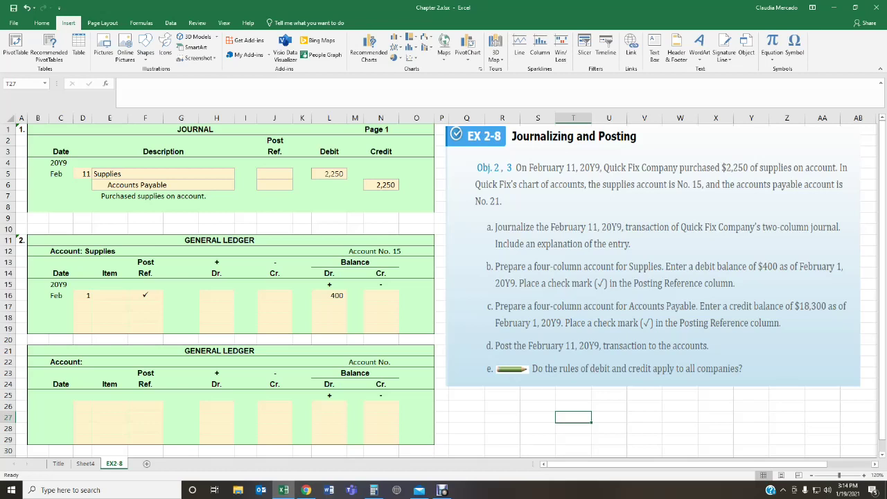
Name the second general ledger account by extending its heading to "Account: Accounts Payable"
click(61, 362)
click(147, 83)
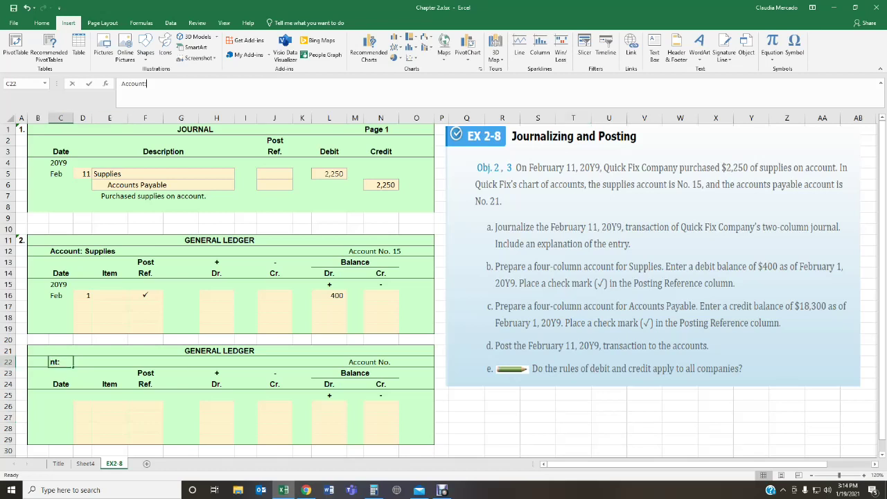
text(Account)
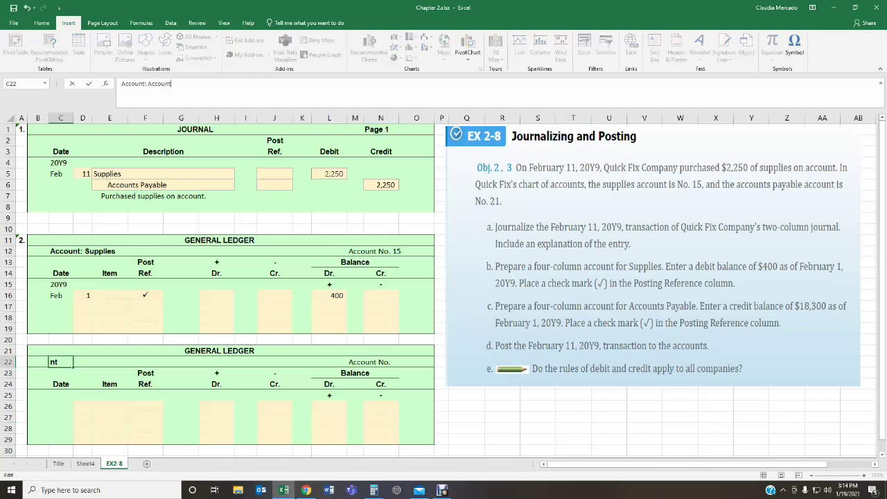
text(s Payable)
key(Tab)
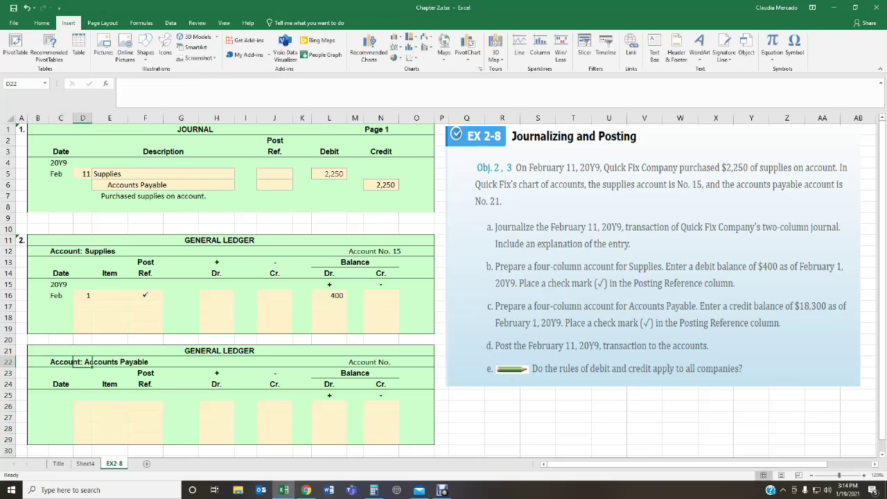
Add 21 to the "Account No." heading of the Accounts Payable ledger
click(380, 361)
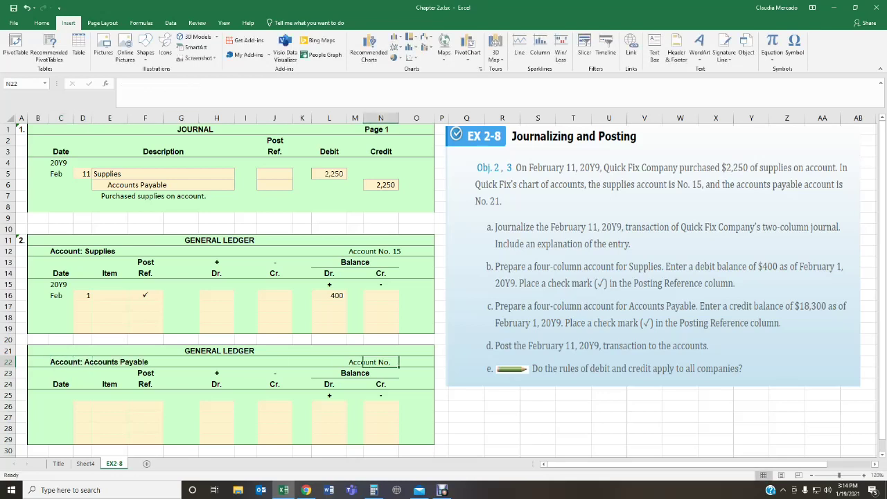
click(361, 362)
double_click(361, 362)
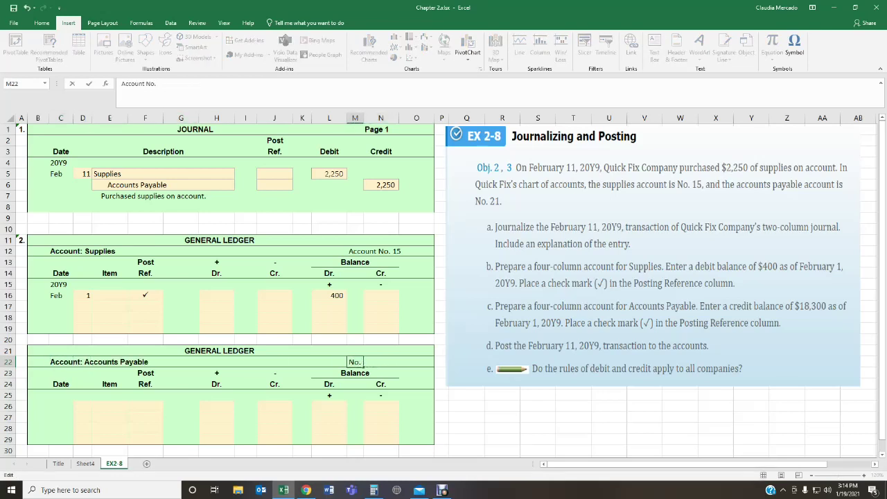
text(21)
key(Return)
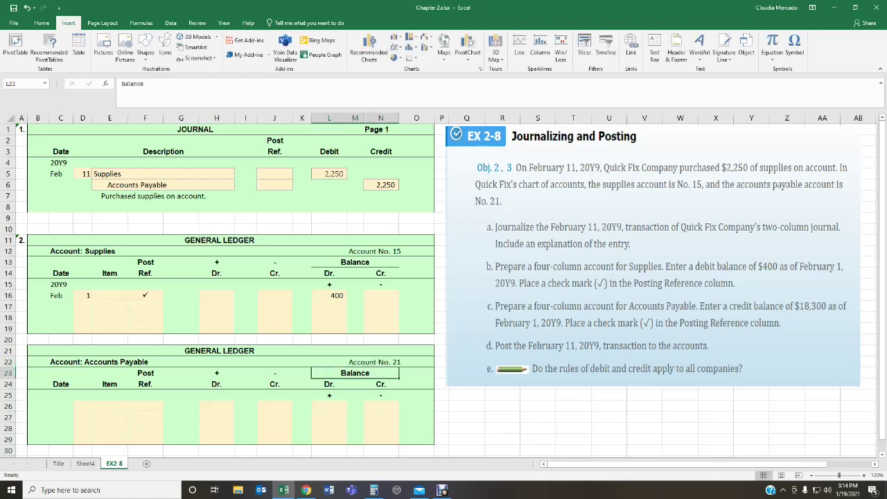
click(371, 395)
click(415, 450)
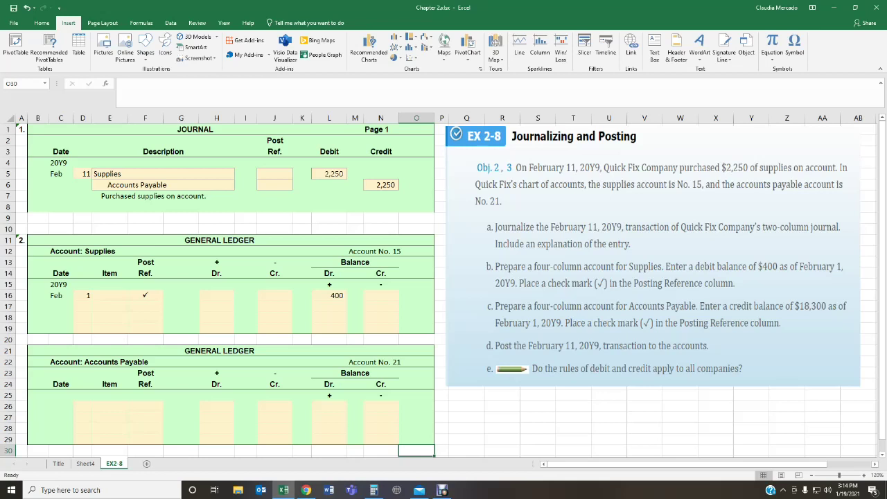
Enter the year 20Y9 and the date Feb 1 on the first lines of the Accounts Payable ledger
click(61, 395)
text(20Y9)
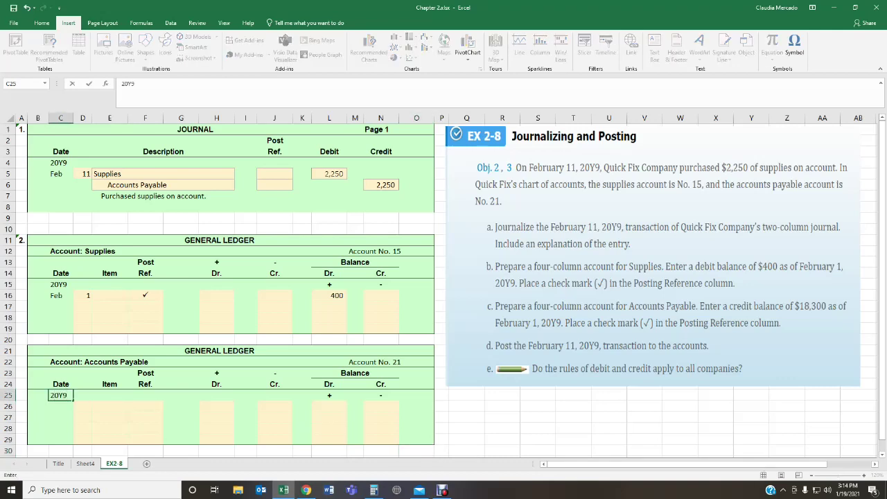
key(Return)
text(Feb)
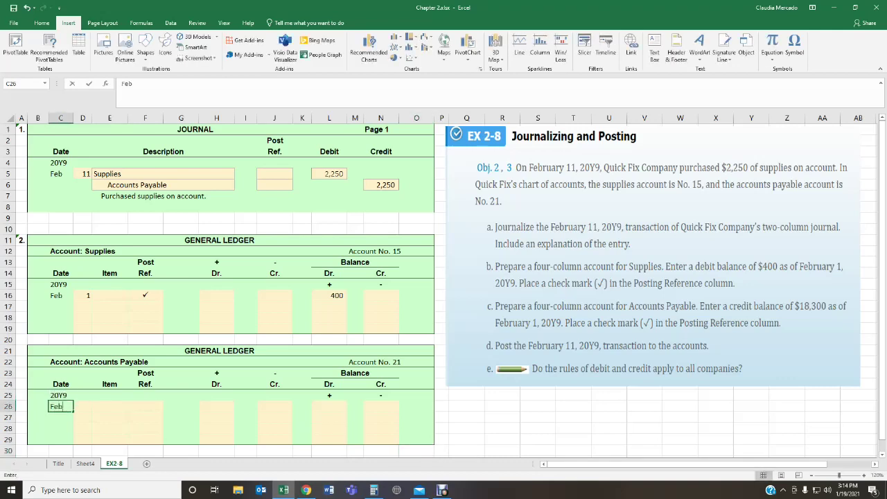
key(Tab)
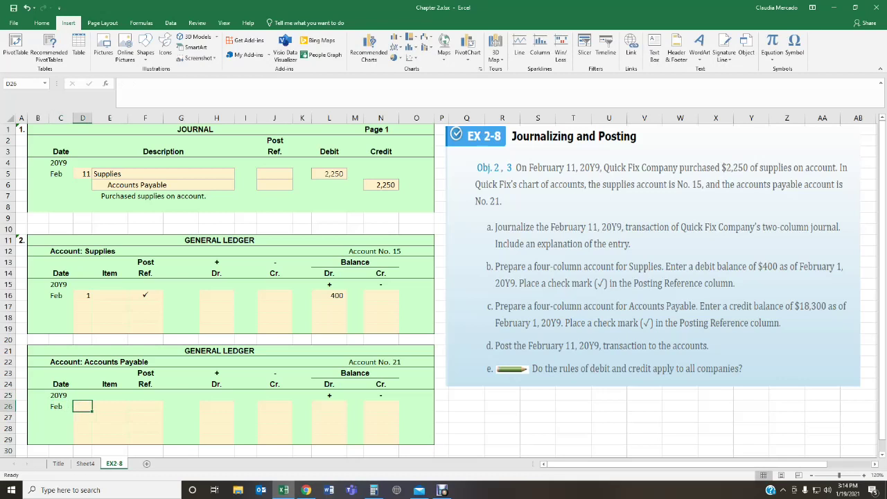
text(1)
key(Tab)
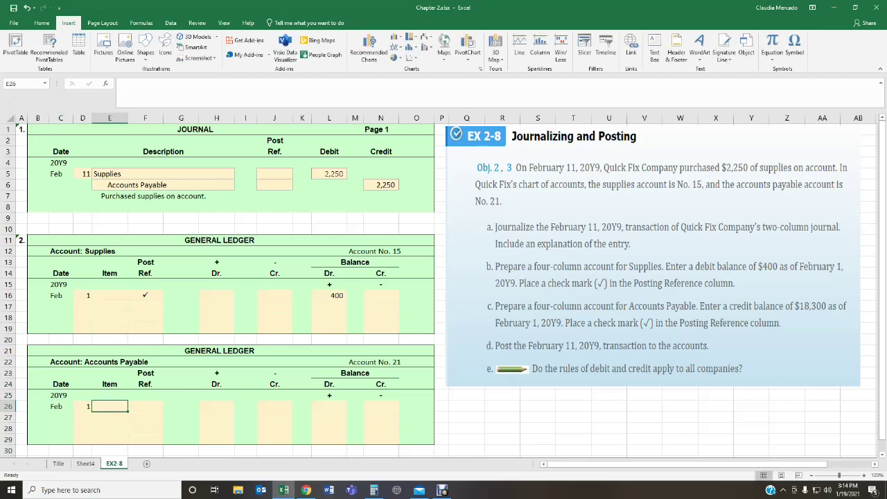
Enter 18,300 as the credit balance on the February 1 line of the Accounts Payable ledger
click(381, 406)
text(18300)
key(Return)
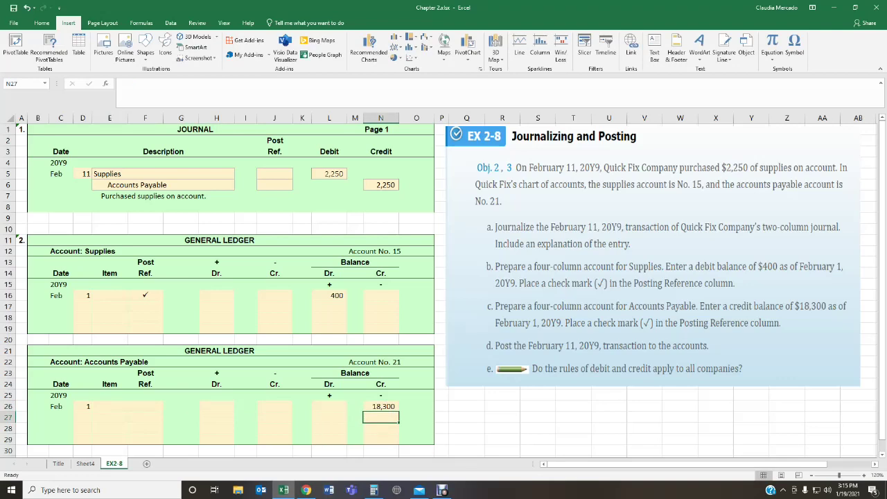
Insert the Wingdings check mark symbol as the posting reference on the February 1 line of the Accounts Payable ledger
click(144, 406)
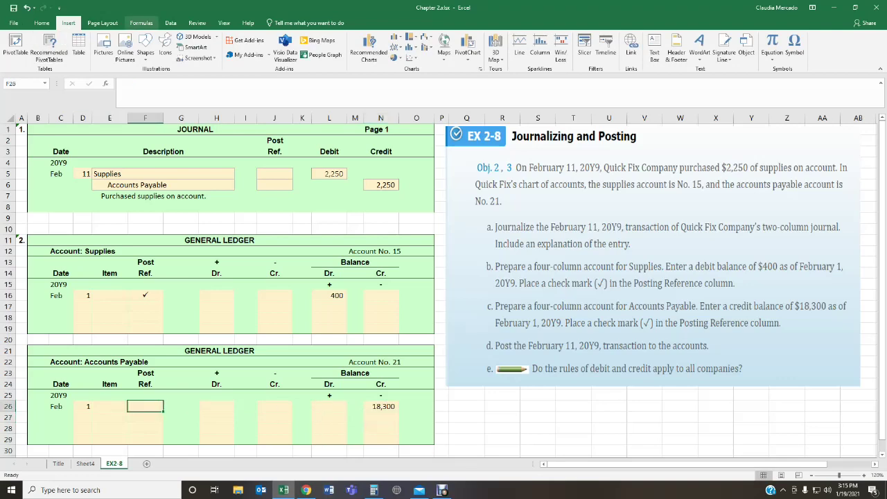
click(793, 47)
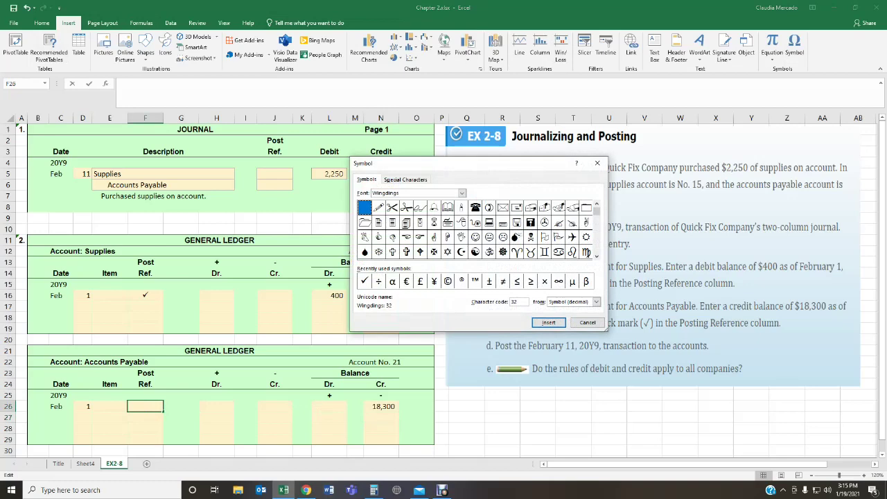
click(364, 280)
click(548, 322)
click(587, 322)
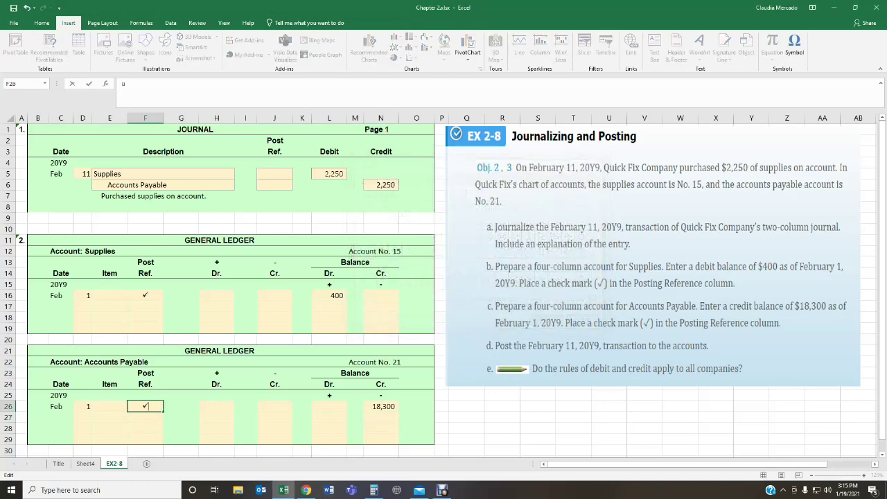
click(573, 428)
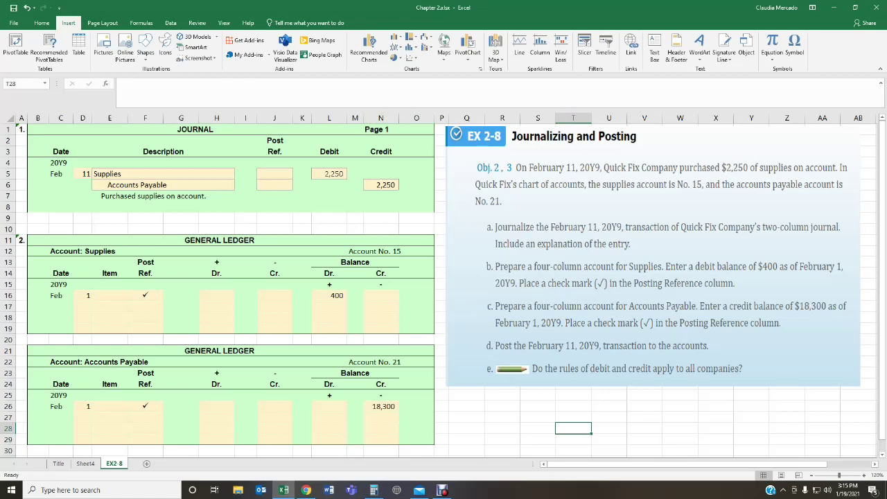
Highlight the journal's Supplies line from the description through the debit amount with a light orange fill
drag(162, 174, 333, 173)
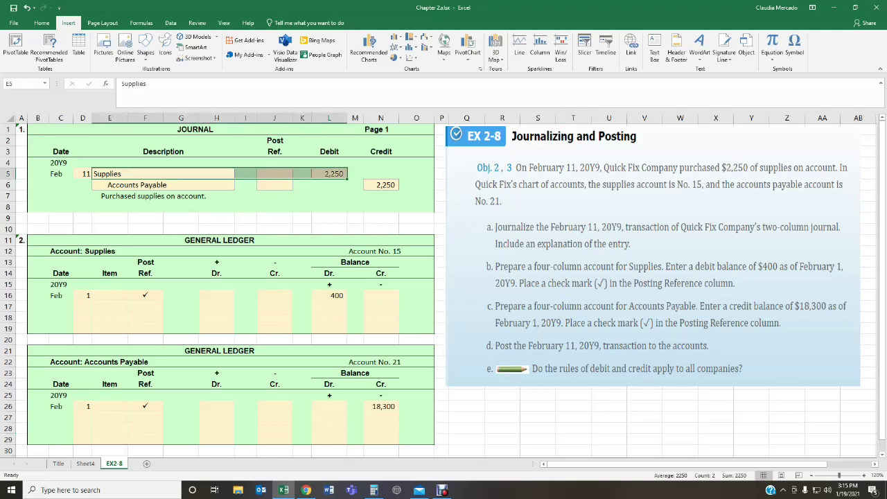
click(42, 22)
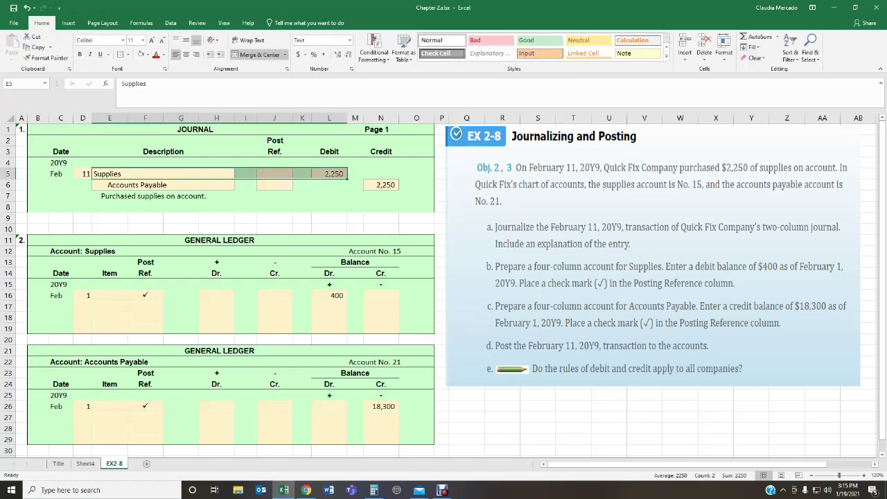
click(146, 54)
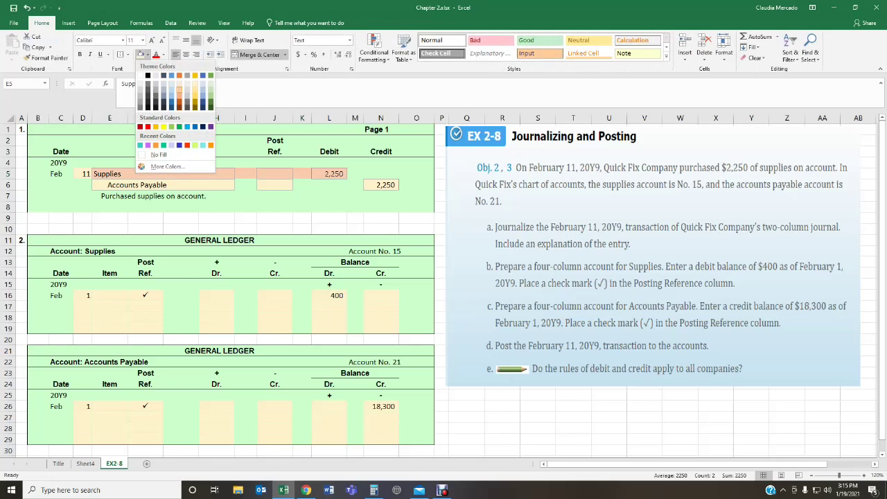
click(179, 89)
click(329, 218)
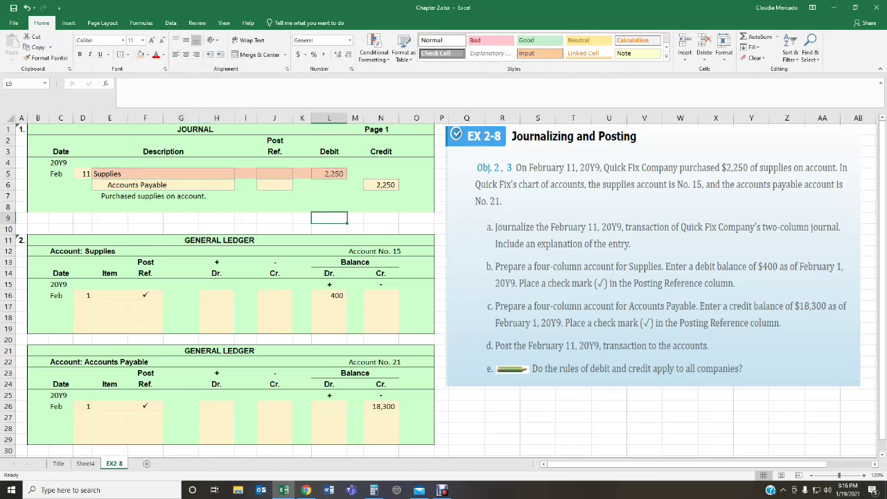
Enter 11 as the day on the second February line of the Supplies ledger
click(82, 306)
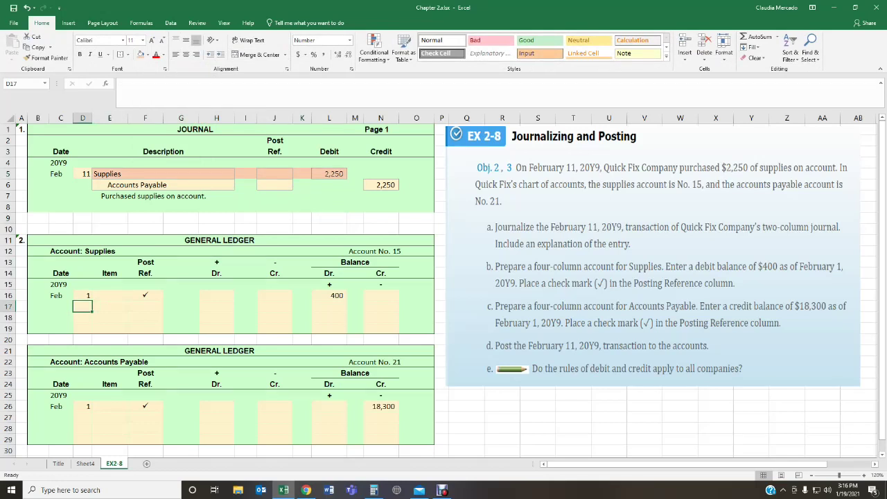
text(11)
key(Return)
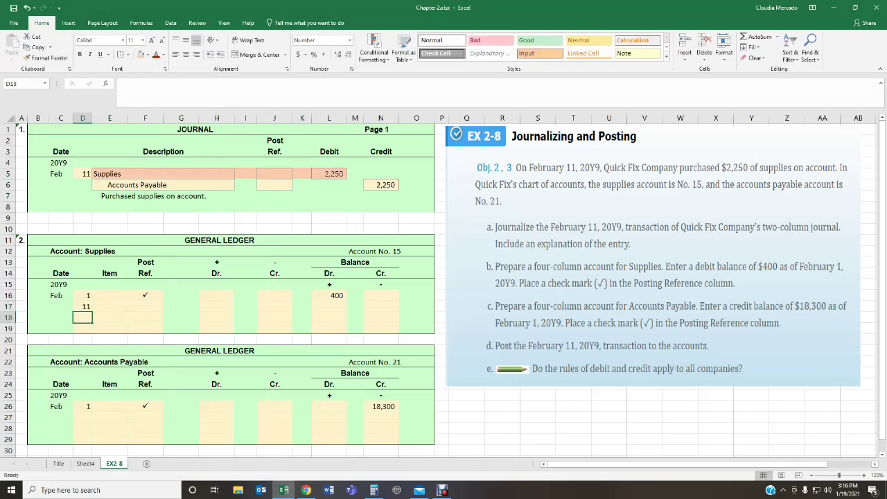
click(110, 306)
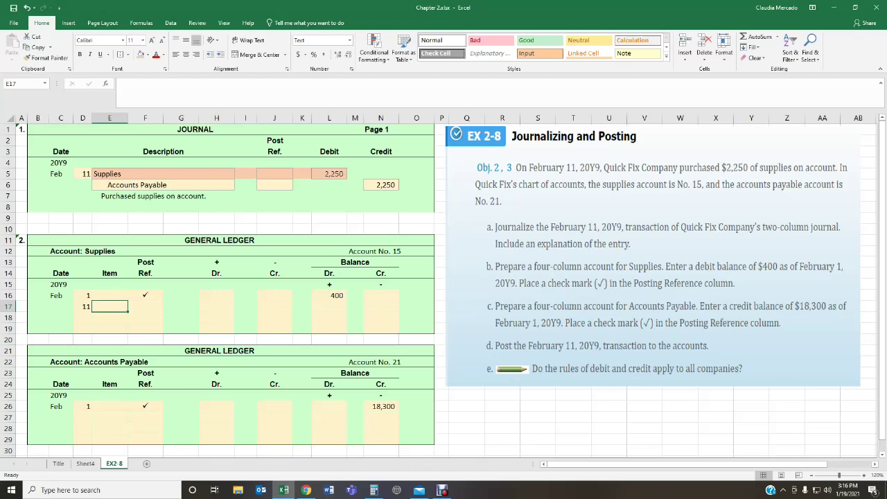
Draw an orange arrow from the journal's Page 1 label to the Post Ref. column of the Supplies ledger's February 11 line
click(145, 306)
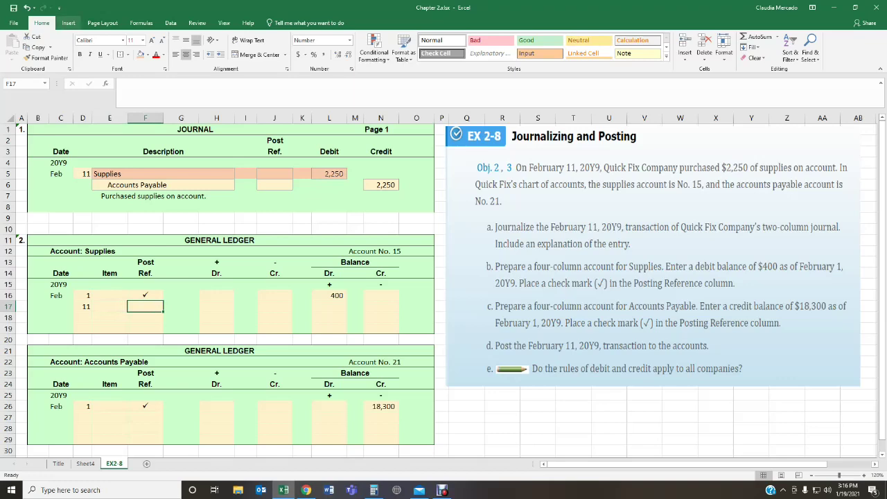
click(68, 23)
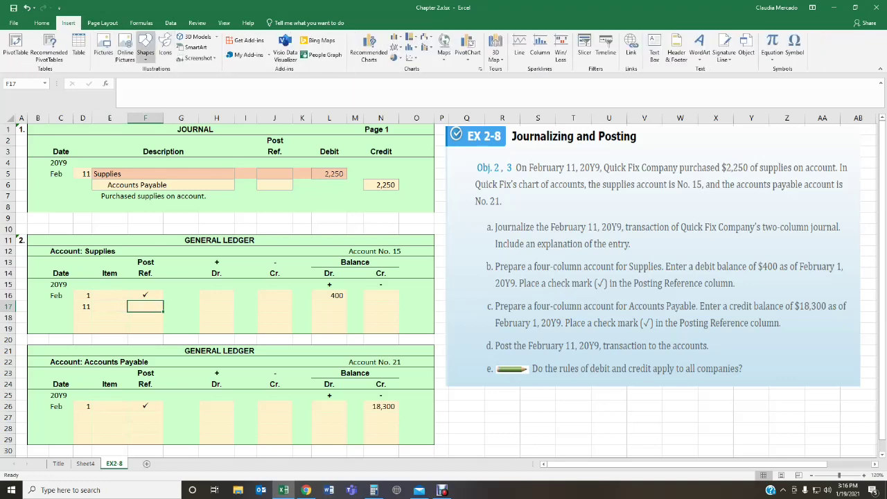
click(145, 48)
click(160, 78)
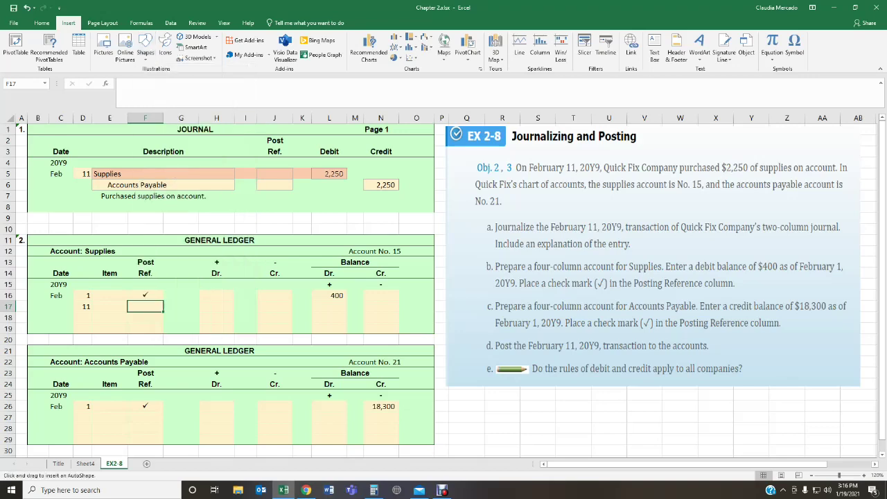
drag(364, 136, 167, 299)
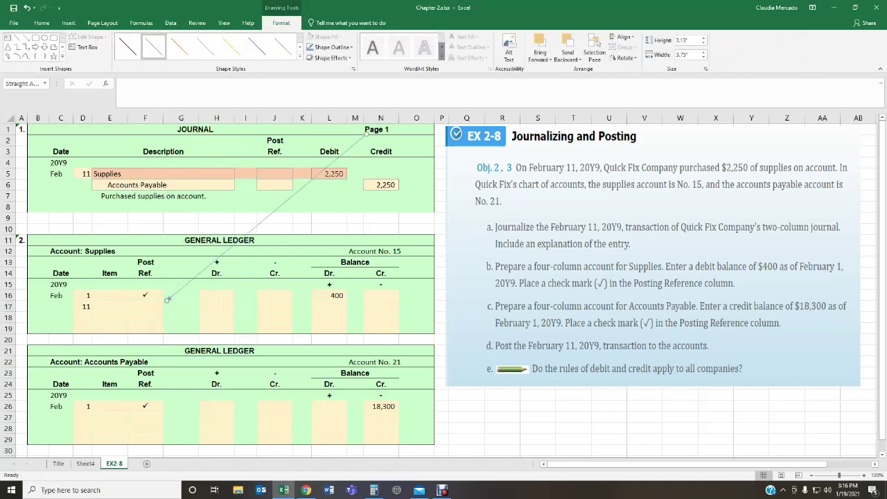
click(217, 306)
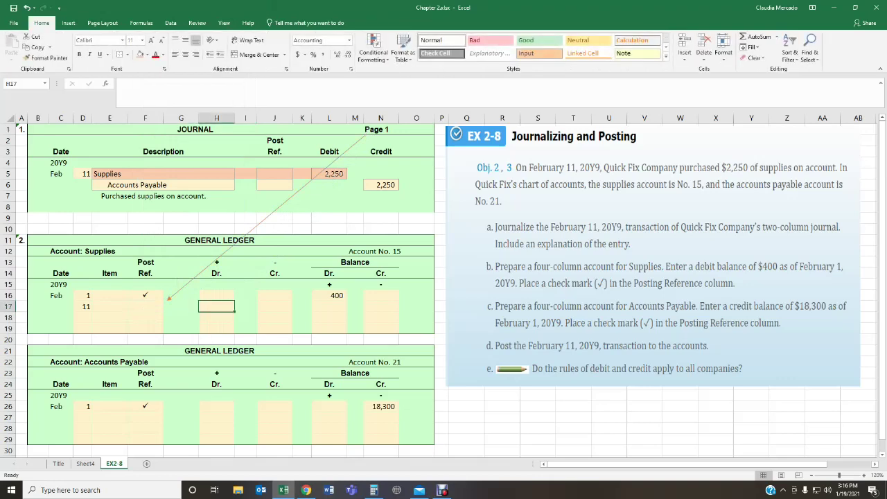
Enter 1 as the posting reference on the February 11 line of the Supplies ledger
click(145, 306)
text(1)
key(Return)
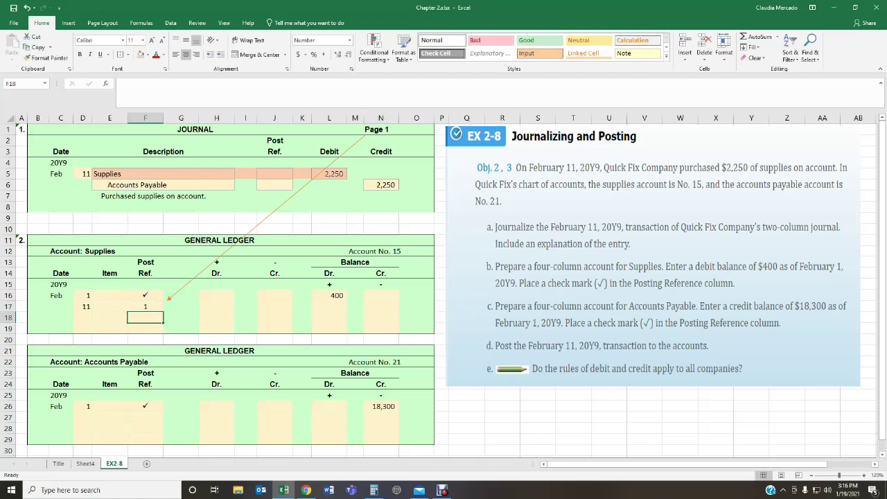
Post the journal's Supplies debit of 2,250 to the debit column on the February 11 line of the Supplies ledger
click(329, 173)
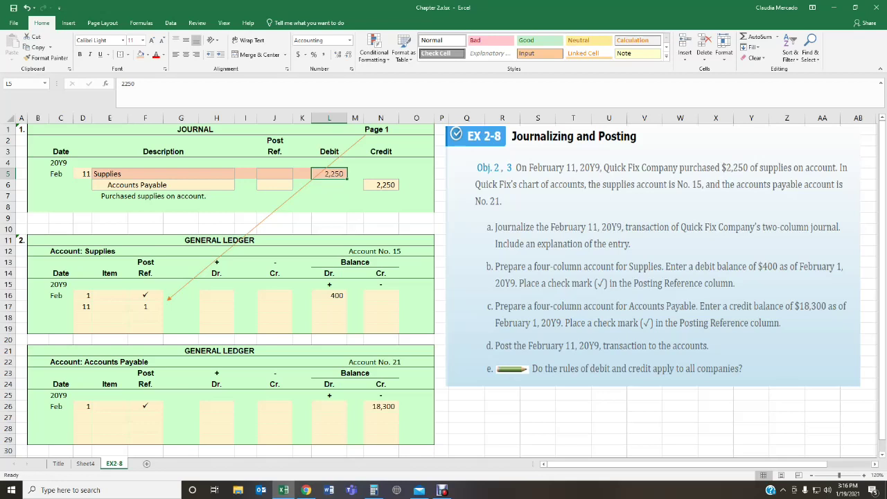
click(216, 306)
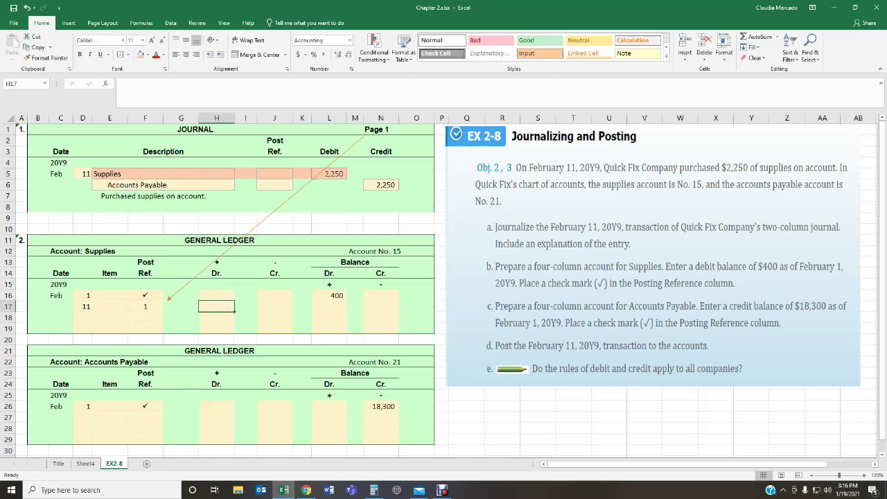
text(2250)
key(Return)
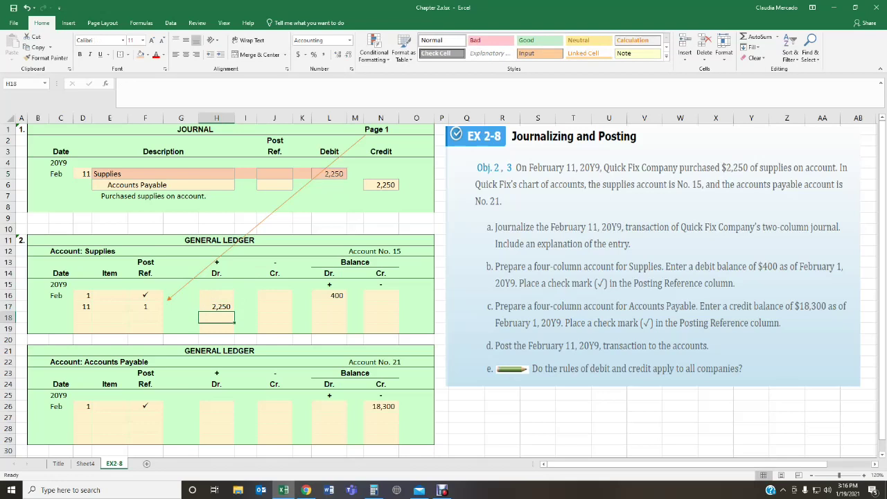
click(329, 173)
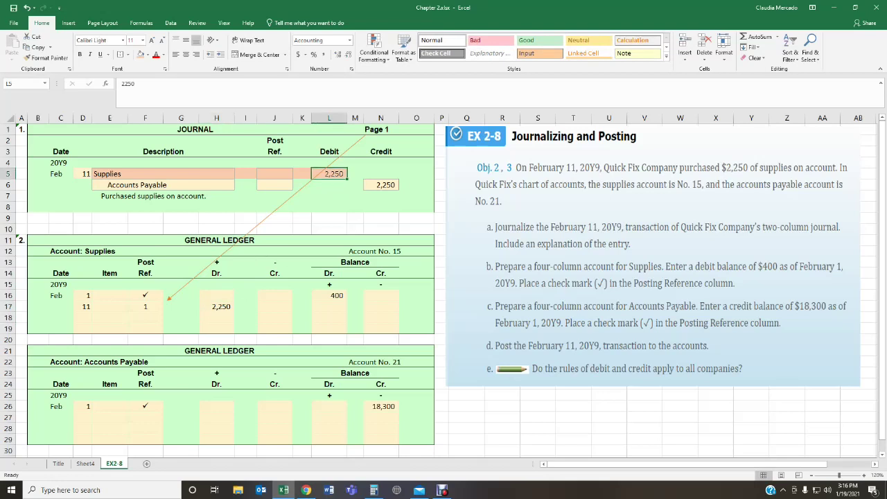
click(216, 306)
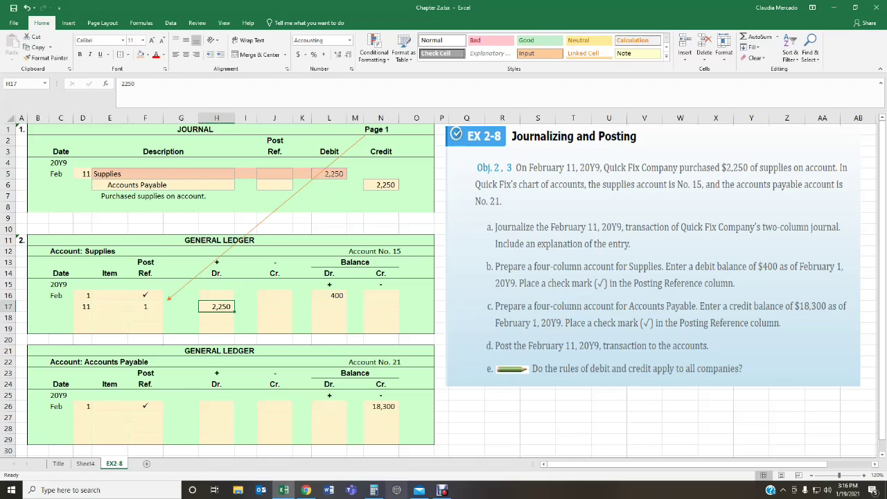
Switch to Calculator and add 2250 and 400
click(374, 490)
drag(284, 185, 620, 165)
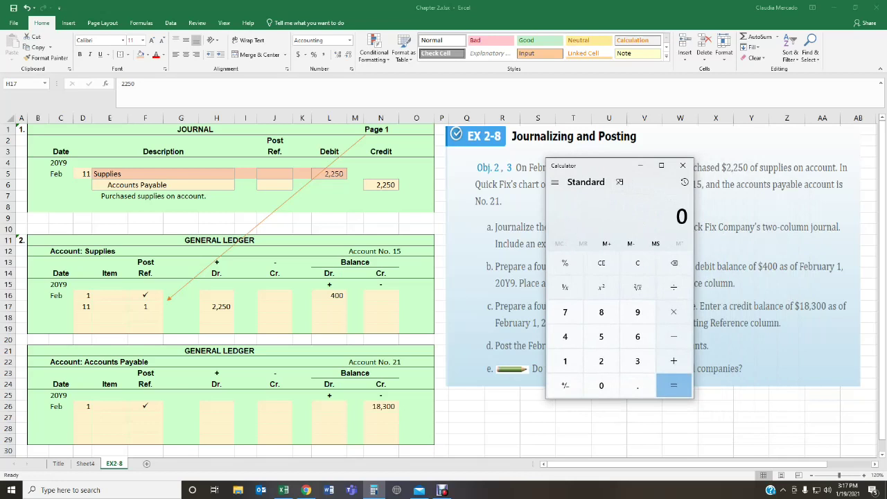
text(2)
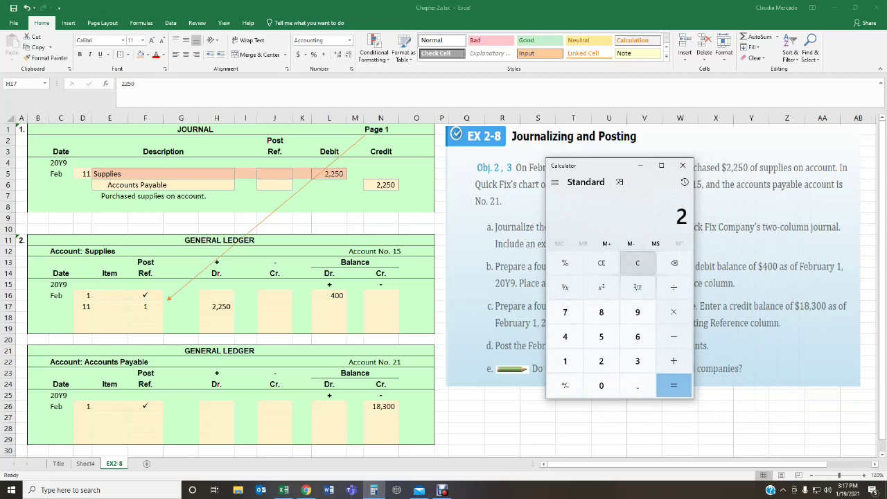
text(250 + 400)
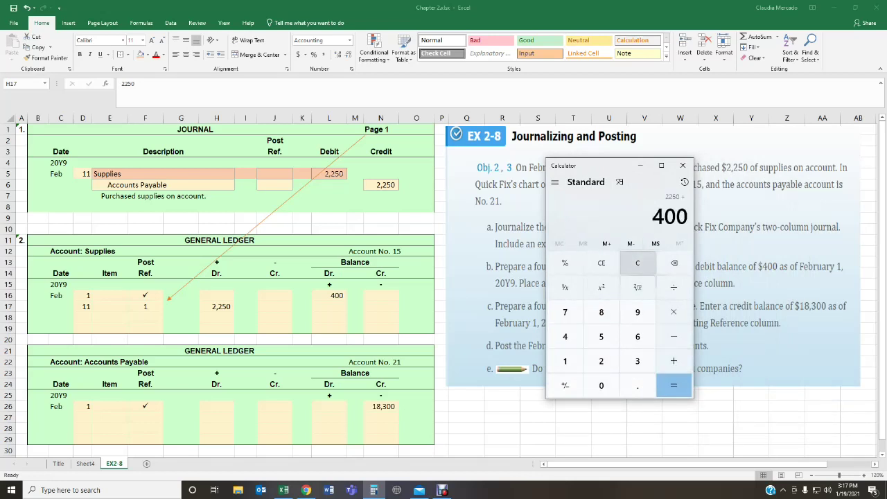
key(Return)
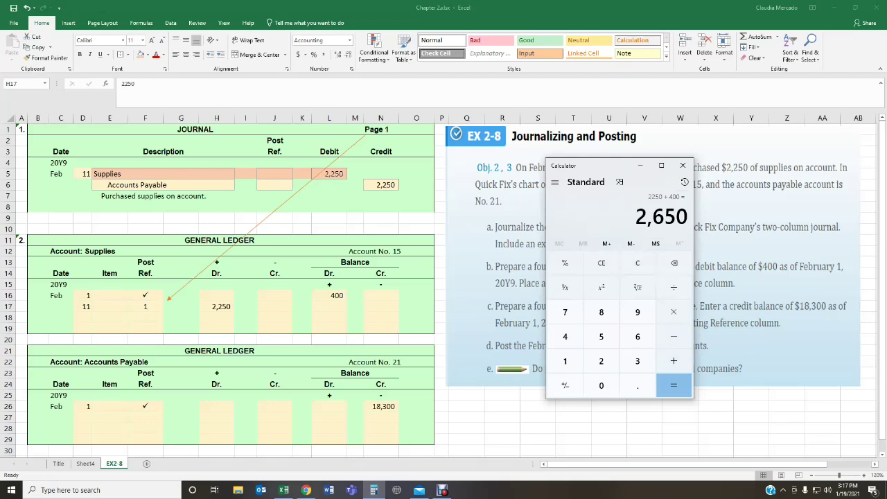
Return to Excel and enter 2,650 as the debit balance on the February 11 line of the Supplies ledger
key(alt+Tab)
double_click(329, 306)
text(2650)
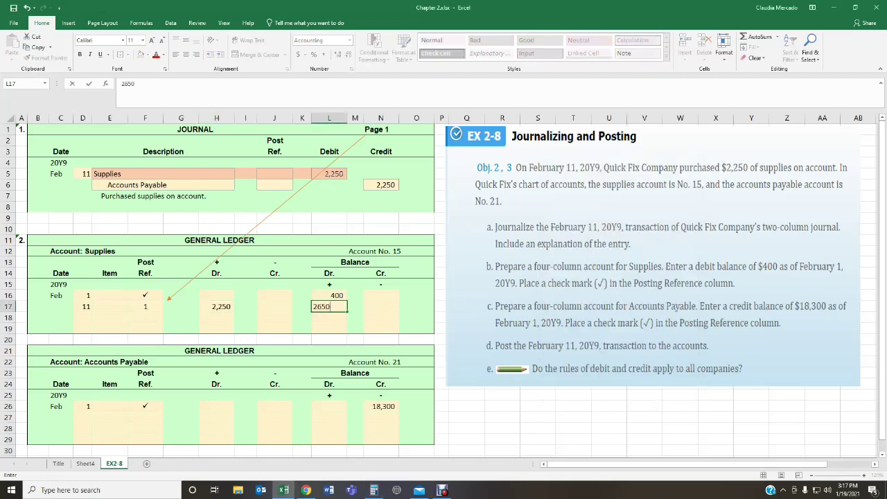
key(Return)
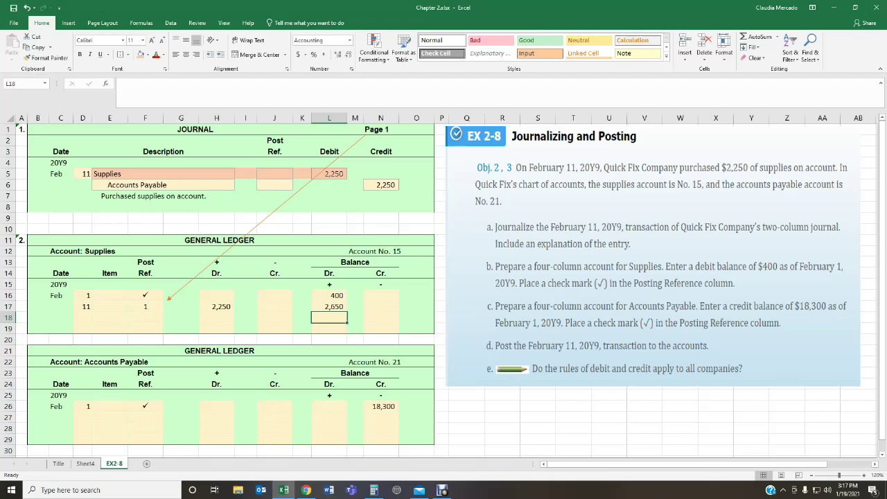
click(329, 306)
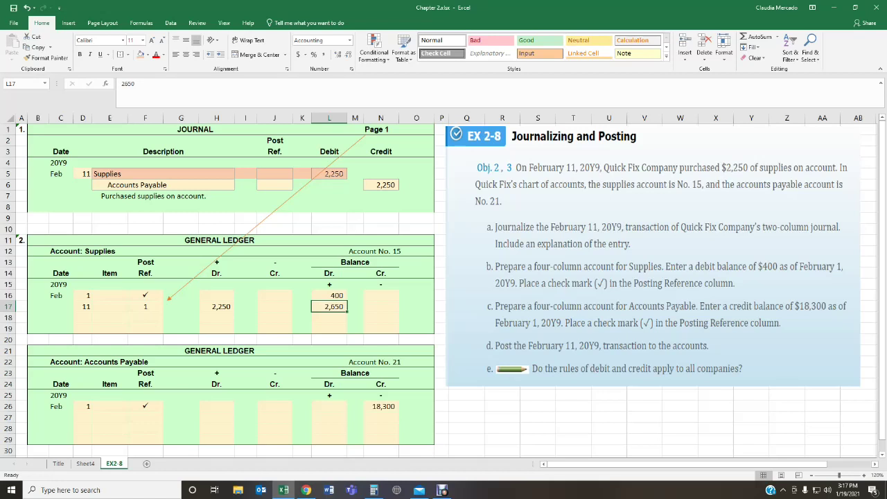
Draw an arrow from the Supplies ledger's account number 15 up to the journal's Post Ref. cell on the Supplies line
click(274, 173)
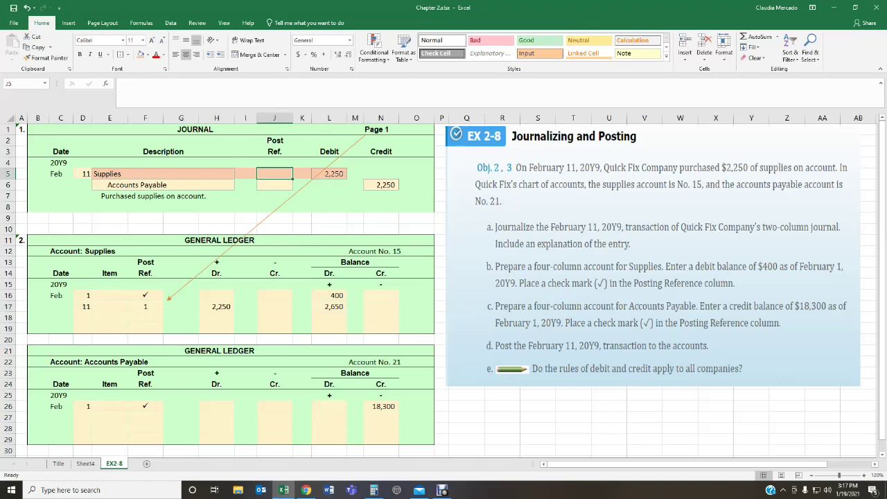
click(68, 23)
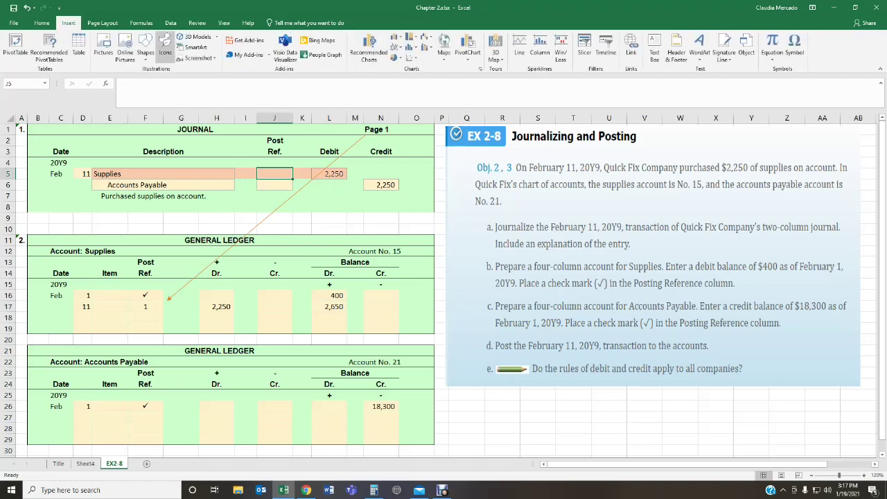
click(145, 46)
click(160, 79)
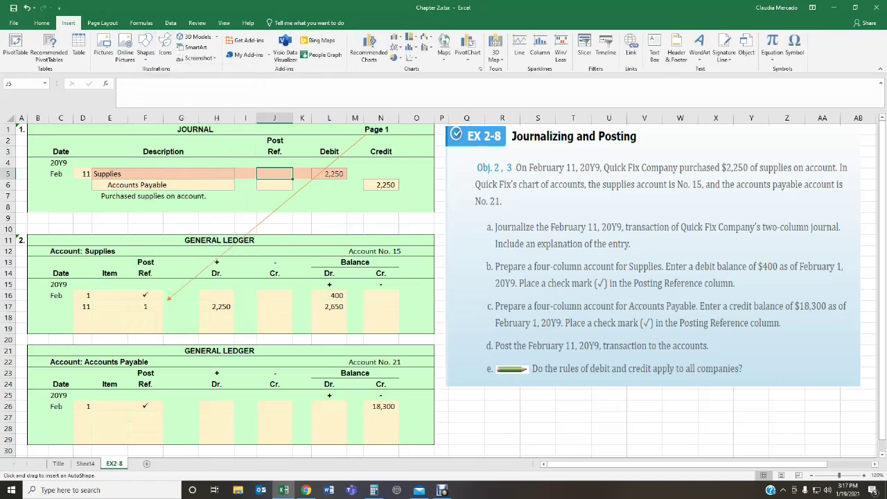
mouse_move(340, 247)
mouse_down()
mouse_move(317, 177)
mouse_move(297, 178)
mouse_up()
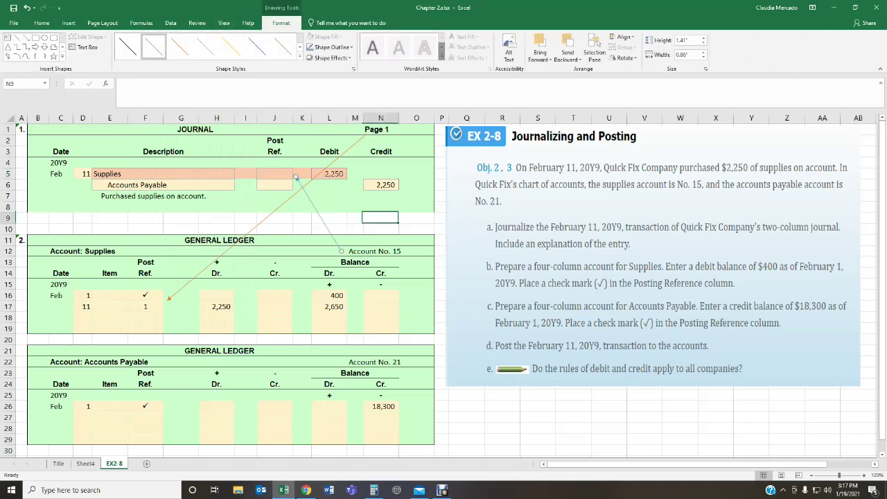
Enter 15 as the posting reference on the Supplies line of the journal
click(290, 176)
text(15)
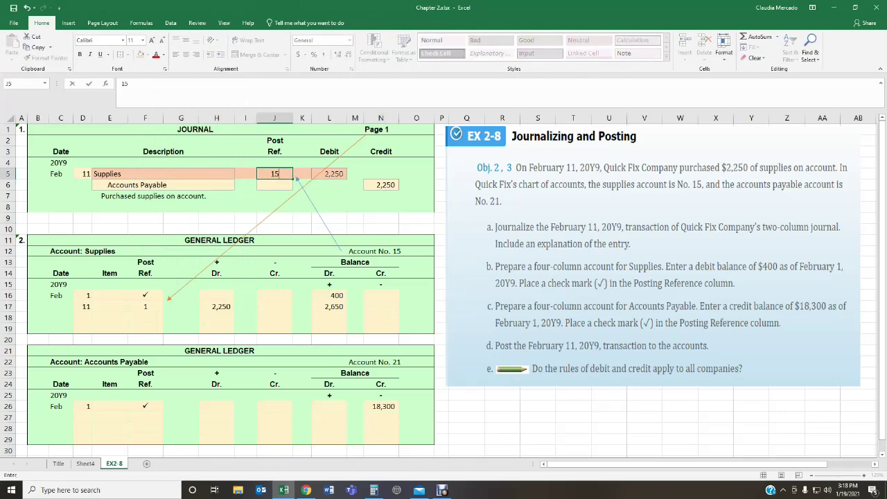
key(Return)
click(380, 240)
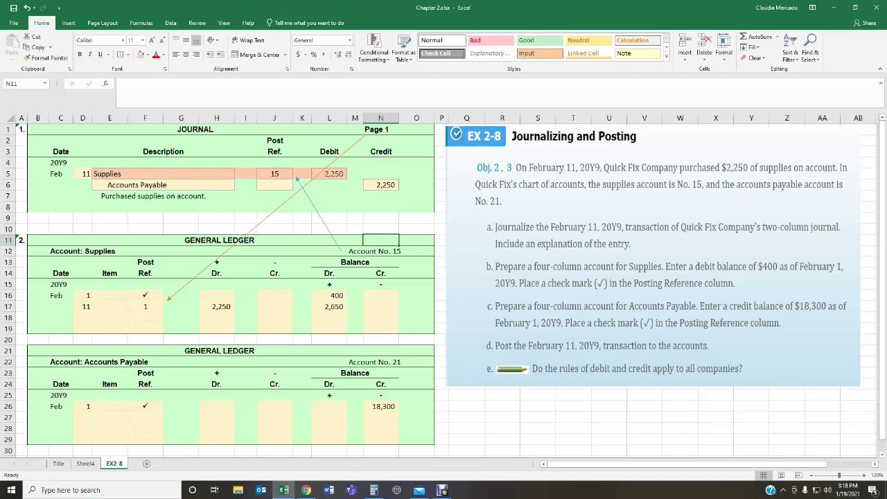
Fill the journal's Accounts Payable line, from the description through the credit amount, with light gold
drag(163, 184, 385, 184)
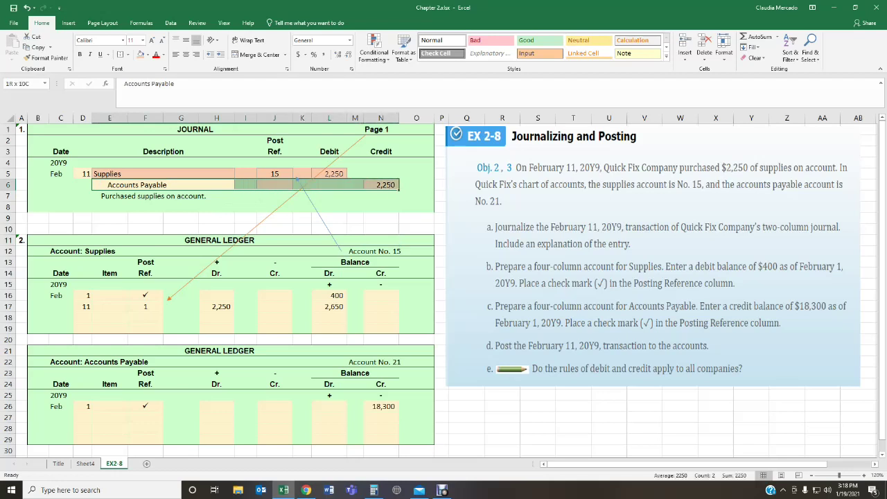
click(147, 54)
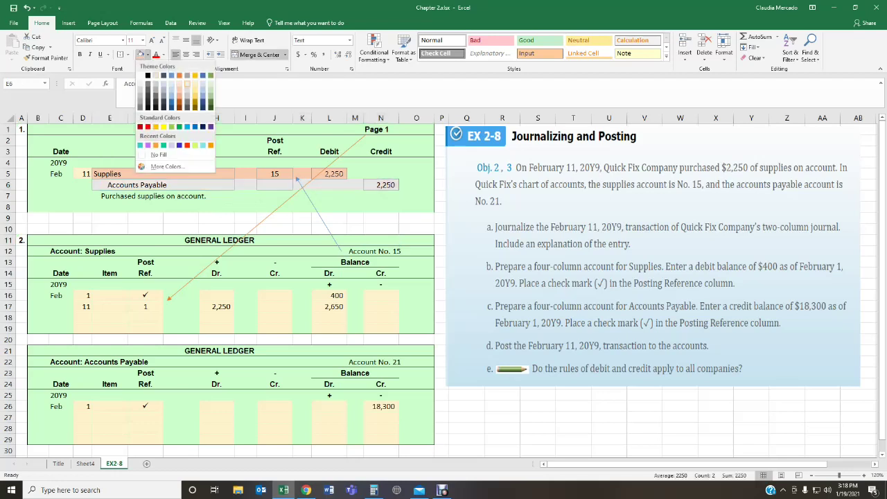
click(196, 90)
click(380, 240)
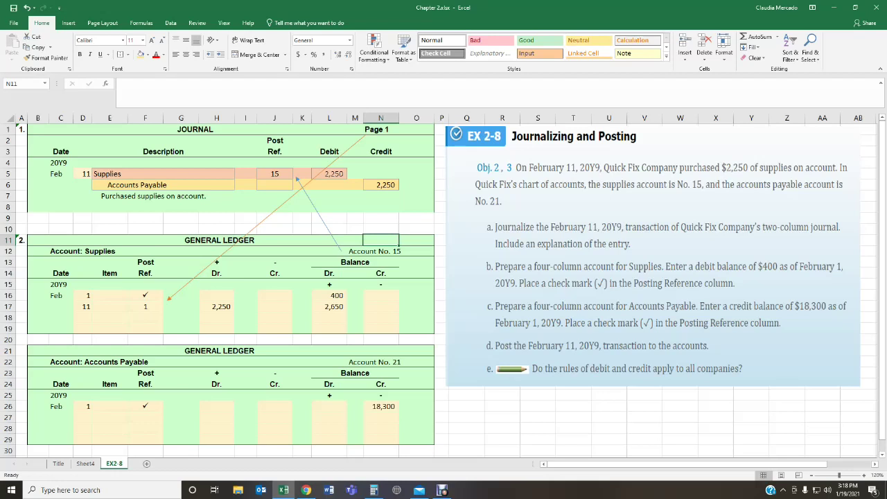
Add a line dated February 11 with posting reference 1 to the Accounts Payable ledger
click(85, 417)
text(11)
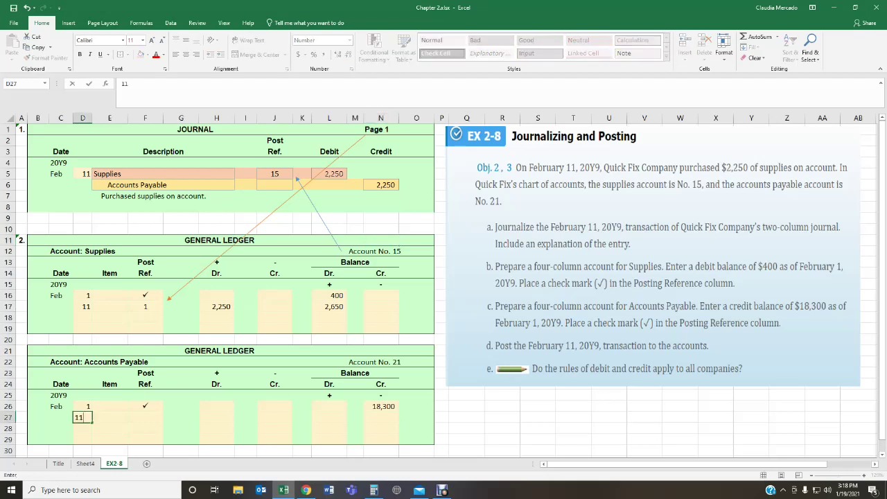
key(Tab)
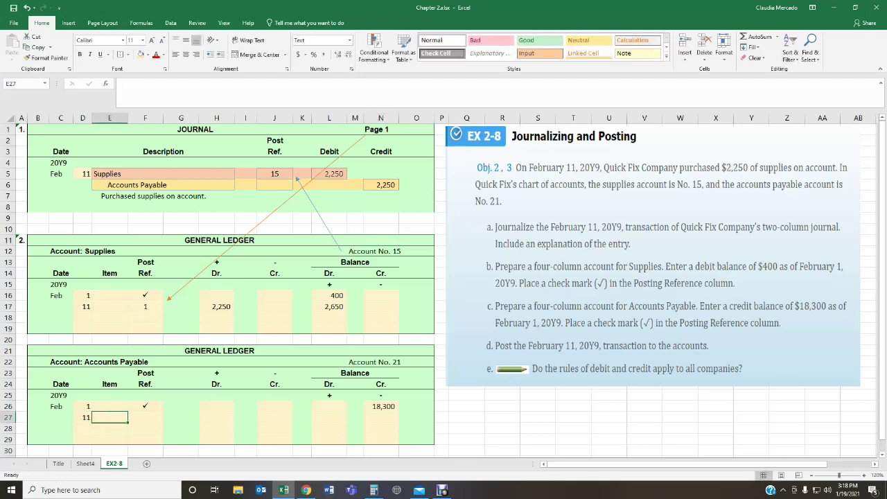
key(Tab)
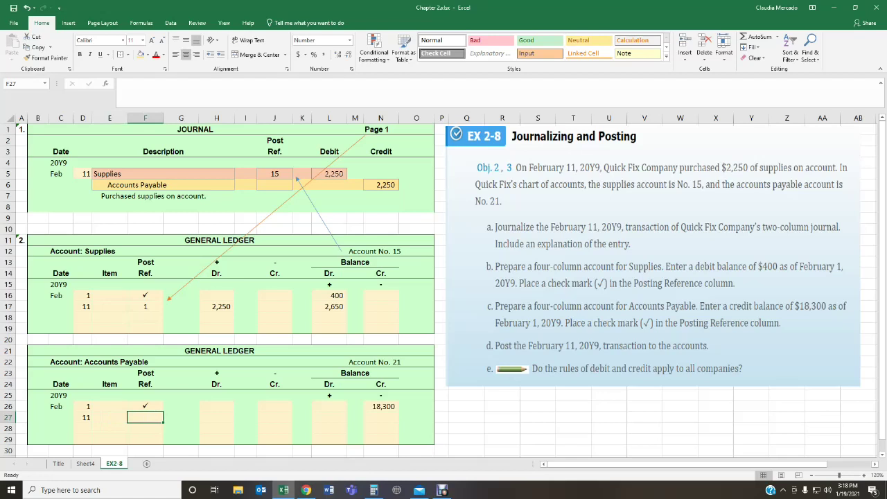
text(1)
key(Tab)
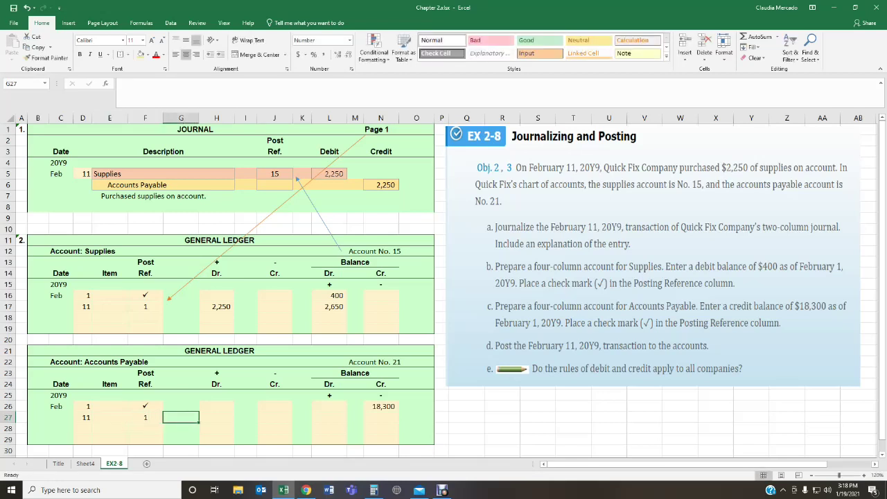
Post the journal's Accounts Payable credit of 2,250 to the credit column on the February 11 line of the Accounts Payable ledger
key(Tab)
key(Tab)
key(Tab)
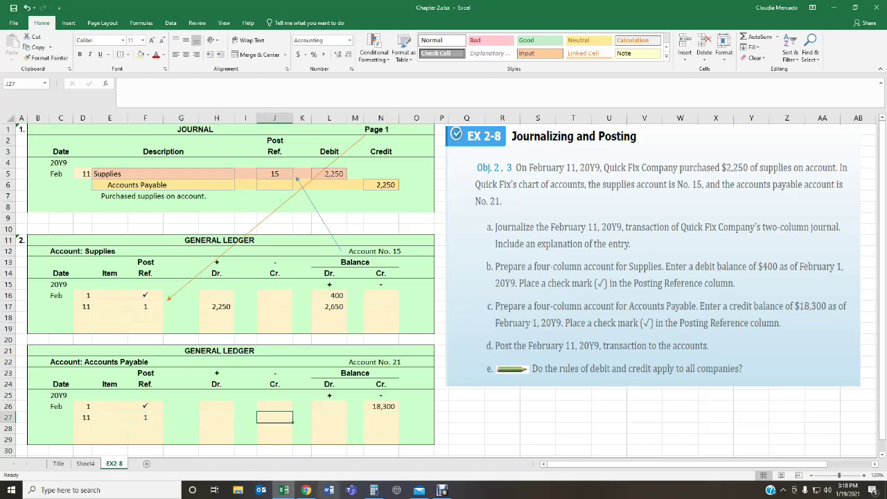
text(2250)
key(Return)
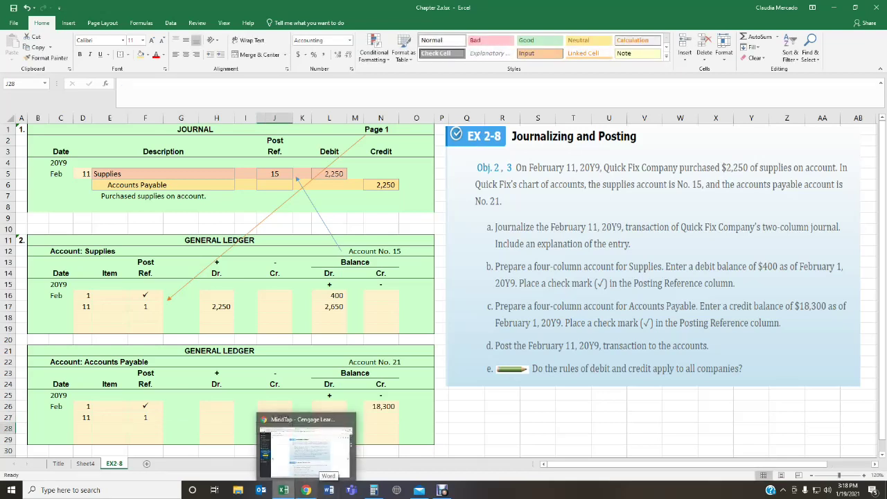
click(483, 440)
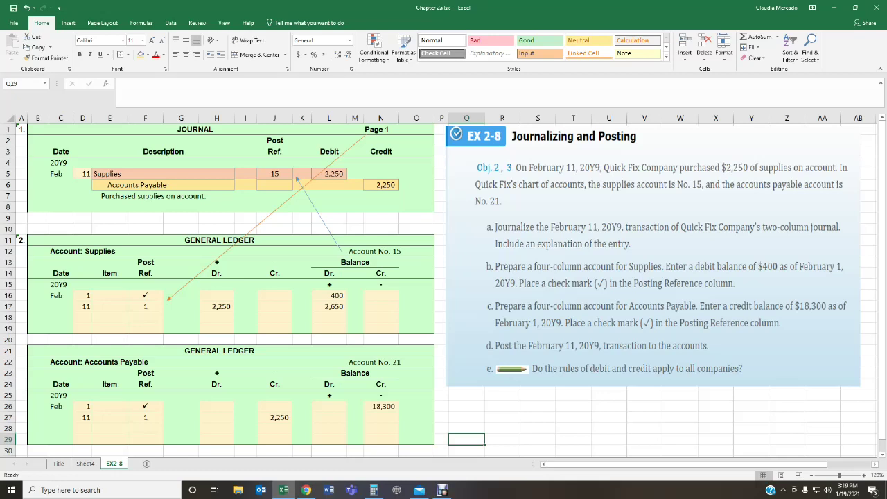
Clear the plus and minus signs above the Dr. and Cr. transaction columns of the Accounts Payable ledger
click(216, 372)
click(274, 373)
key(Delete)
click(502, 417)
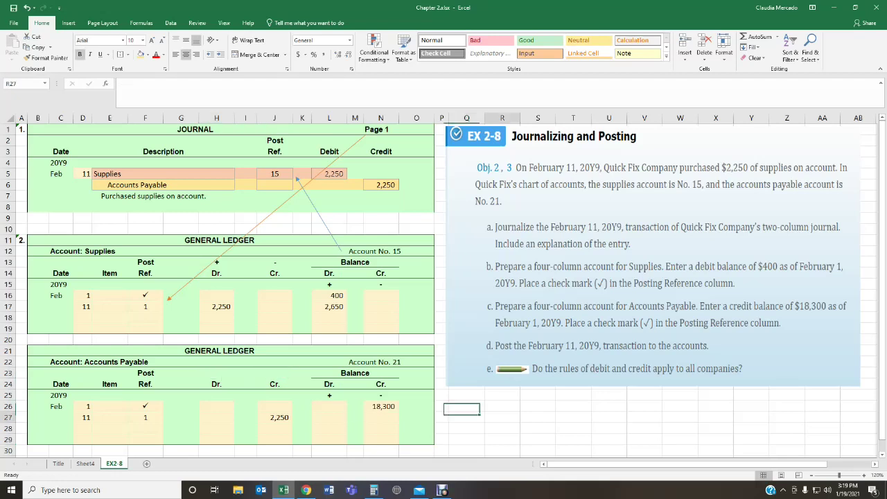
click(216, 372)
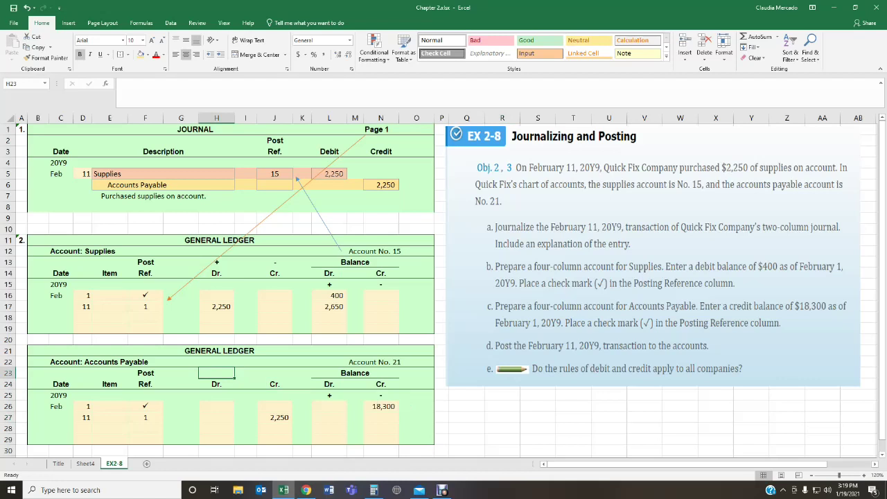
click(275, 373)
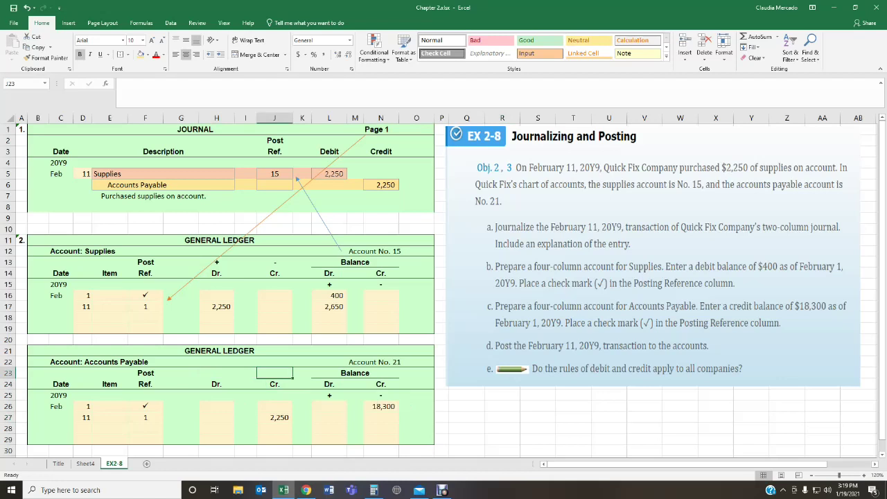
text(+)
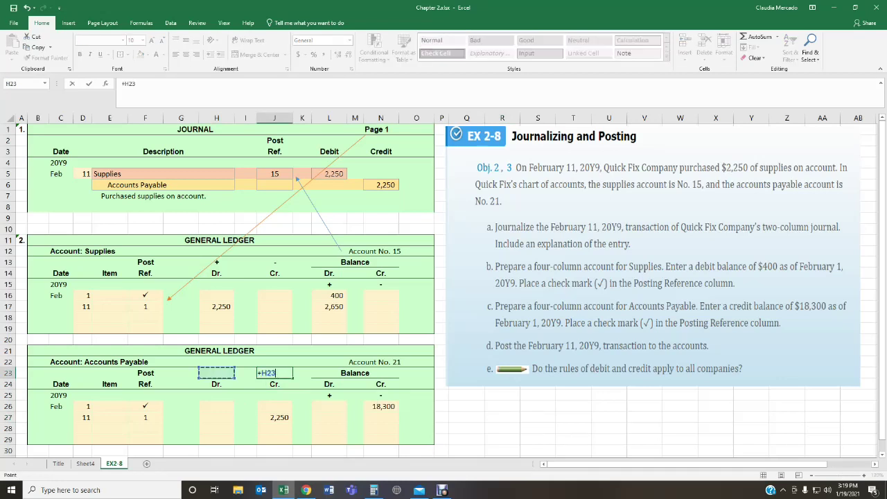
text(H)
key(Return)
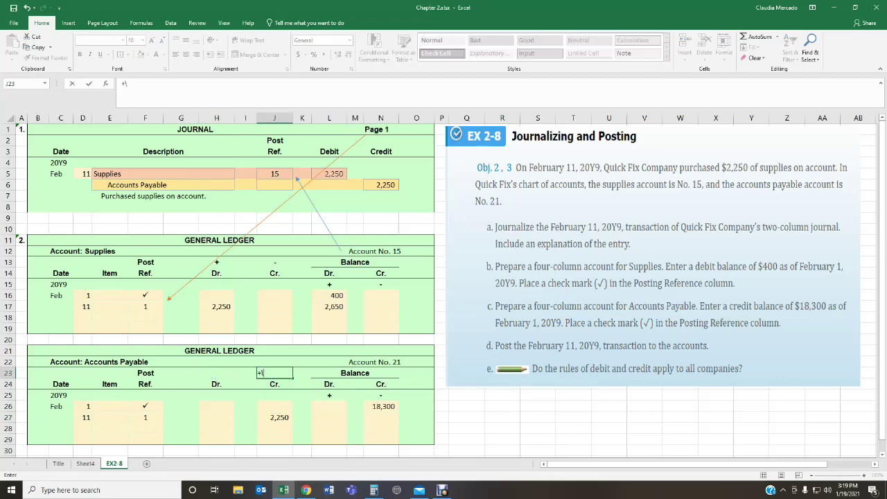
click(274, 373)
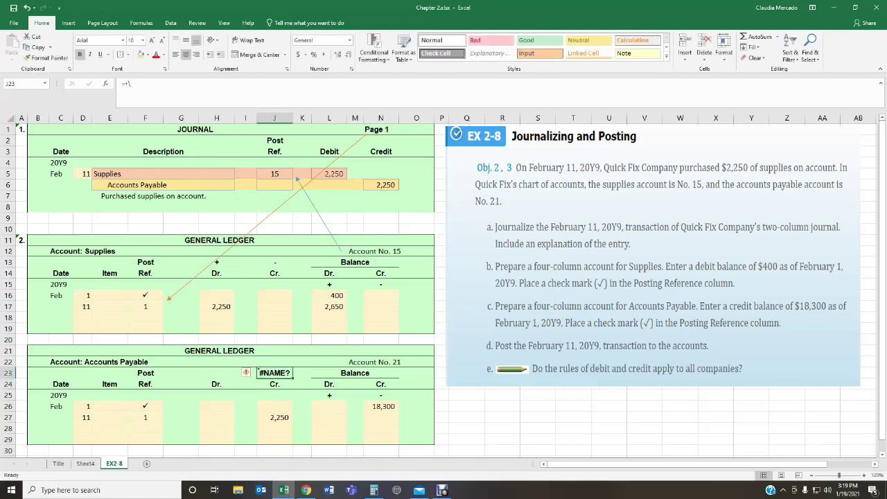
key(Delete)
text(+)
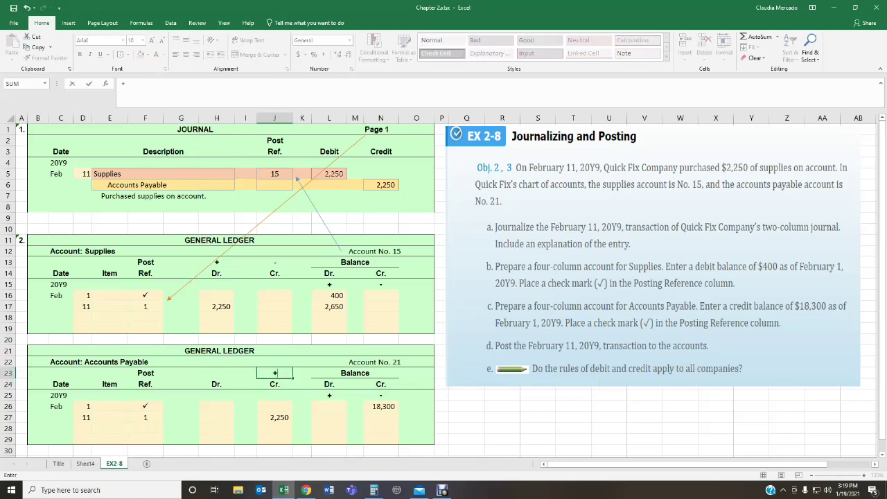
key(Escape)
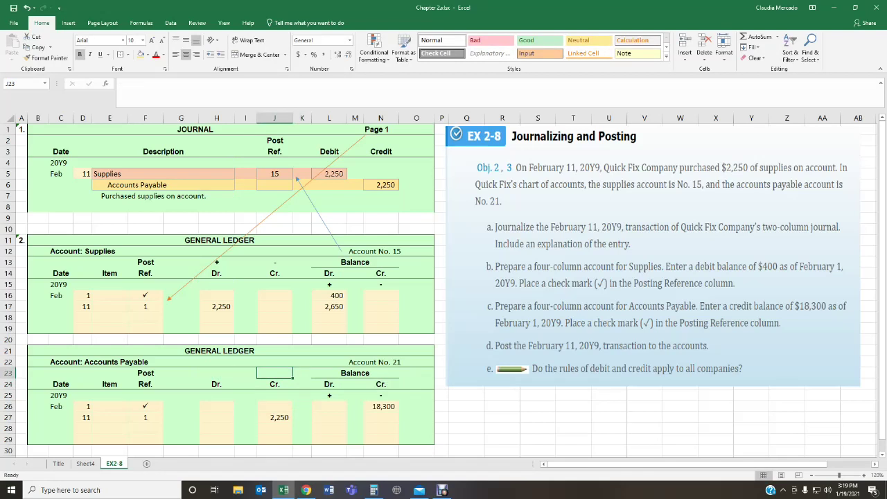
Enter a plus sign above the Cr. transaction column and a minus sign above the Dr. transaction column of the Accounts Payable ledger
text(+)
key(Return)
click(216, 373)
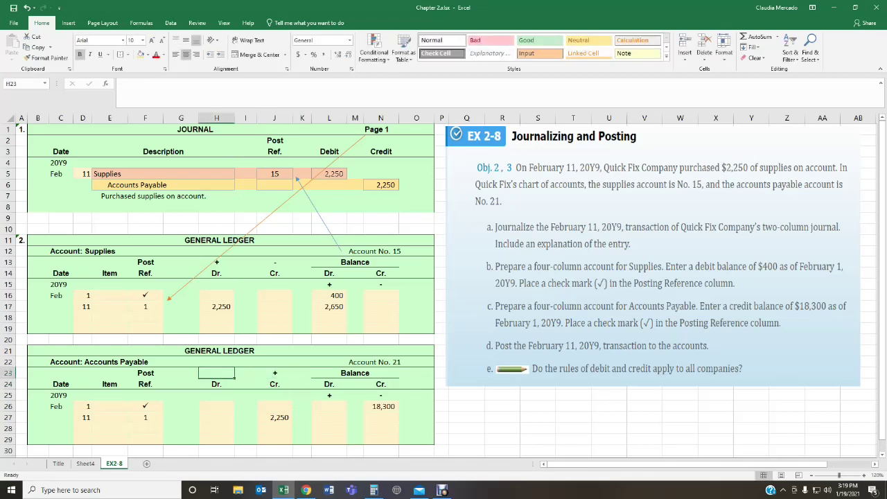
text(-)
key(Return)
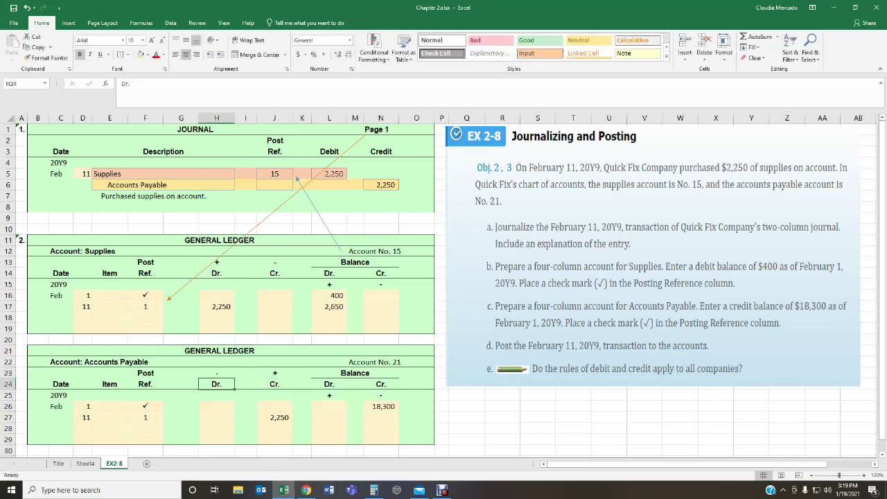
Replace the signs under the Accounts Payable ledger's Balance headings with a minus under Dr. and a plus under Cr
drag(329, 395, 381, 395)
key(Delete)
click(329, 395)
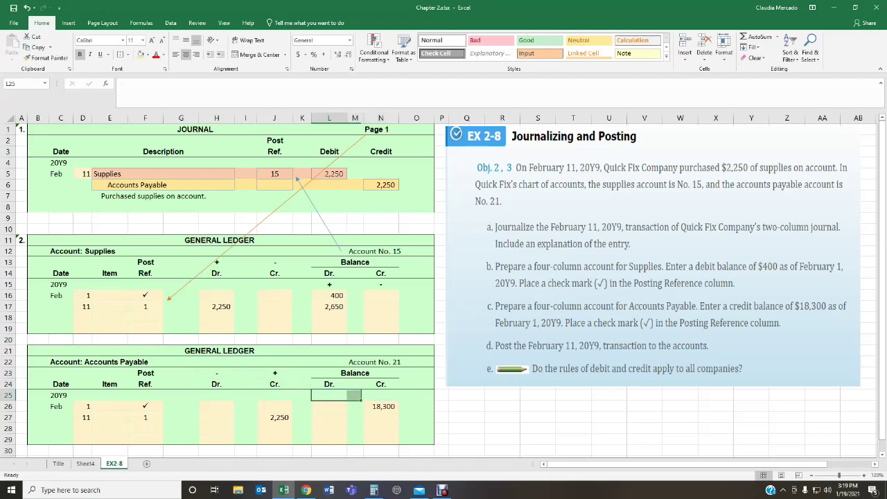
click(329, 395)
text(-)
key(Return)
click(380, 395)
text(+)
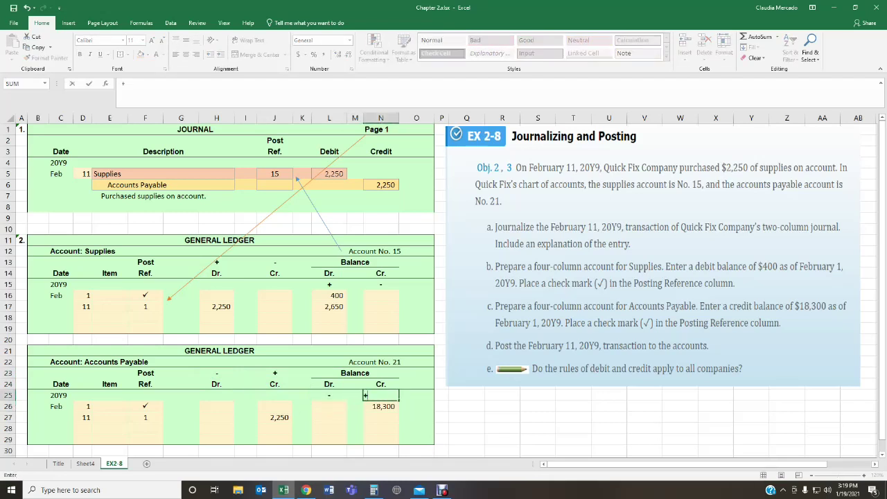
click(415, 429)
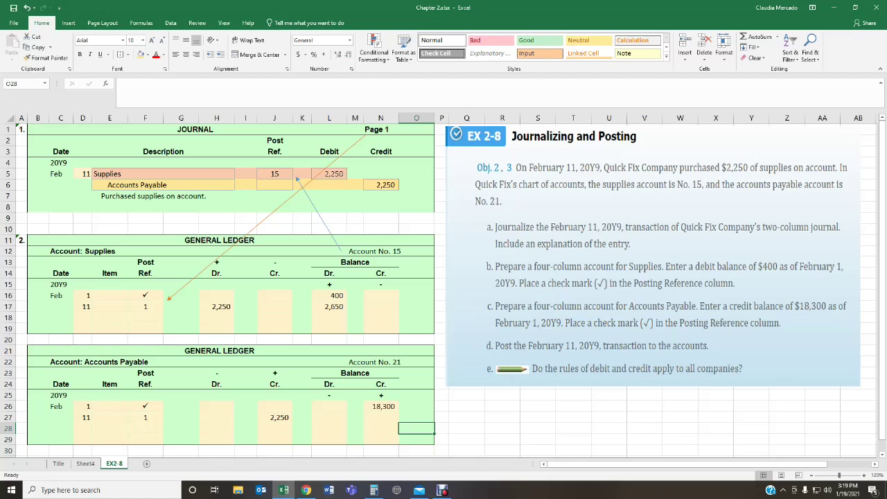
Switch to Calculator and add 18300 and 2250
click(373, 490)
click(638, 263)
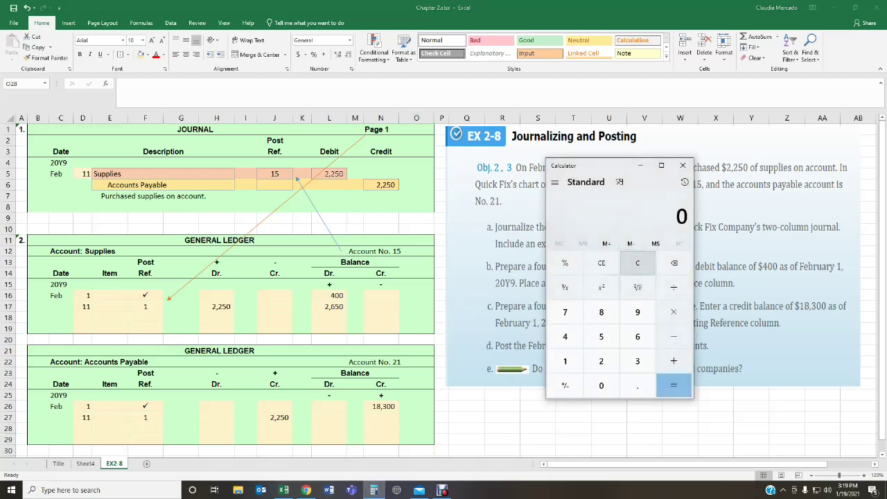
text(18300 + )
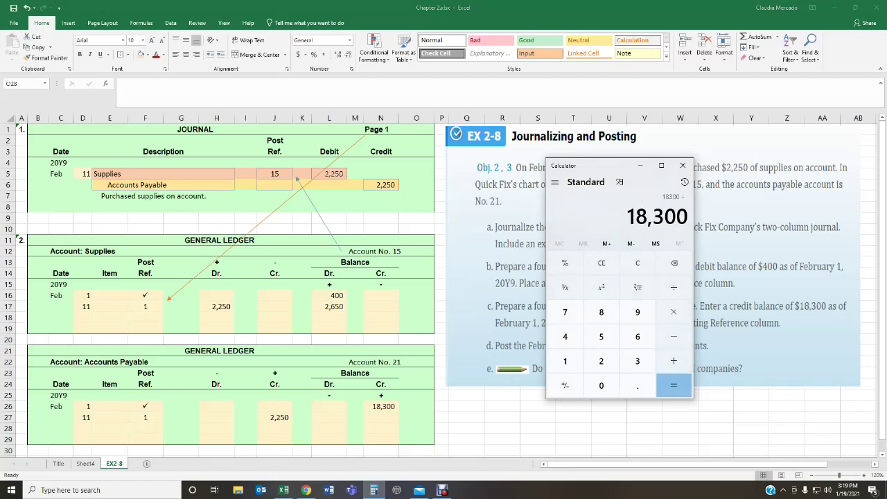
text(2250 =)
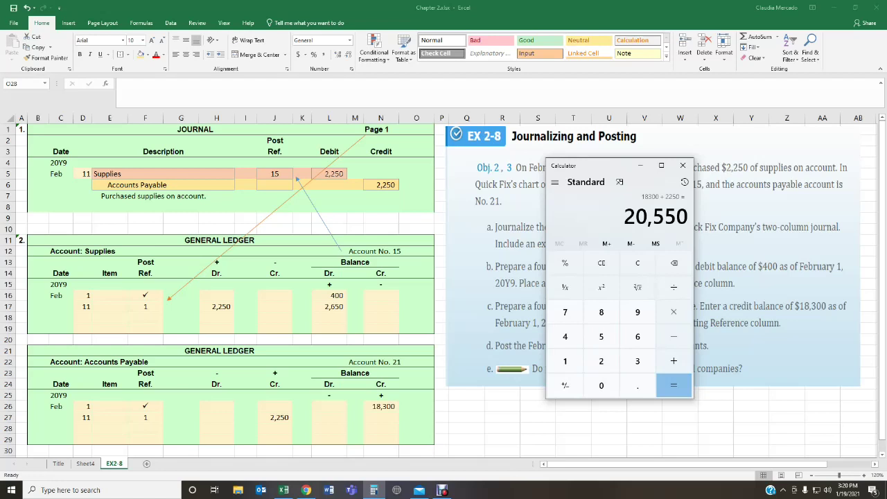
Return to Excel and enter 20,550 as the credit balance on the February 11 line of the Accounts Payable ledger
click(640, 165)
click(381, 417)
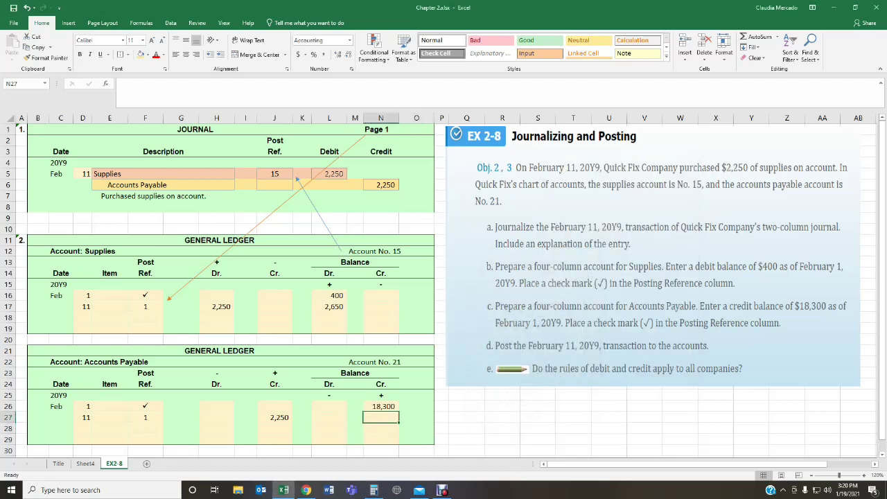
text(20550)
key(Return)
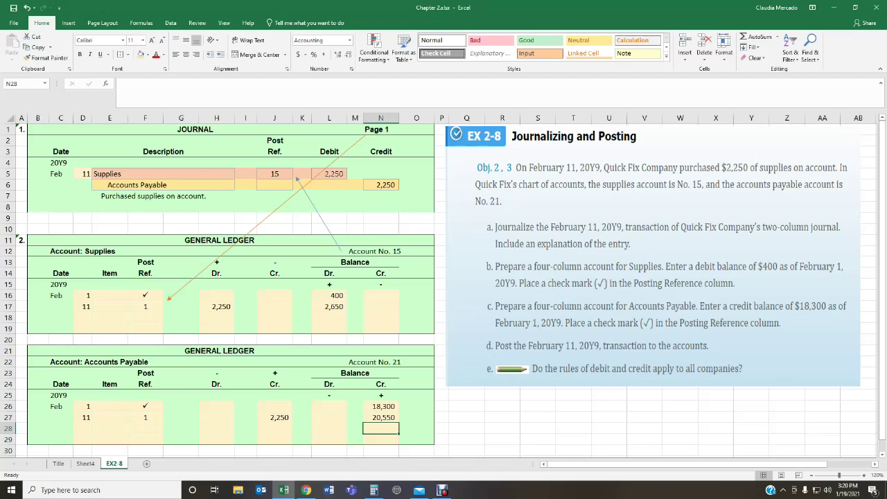
Enter 21 as the posting reference on the Accounts Payable line of the journal
click(274, 184)
text(21)
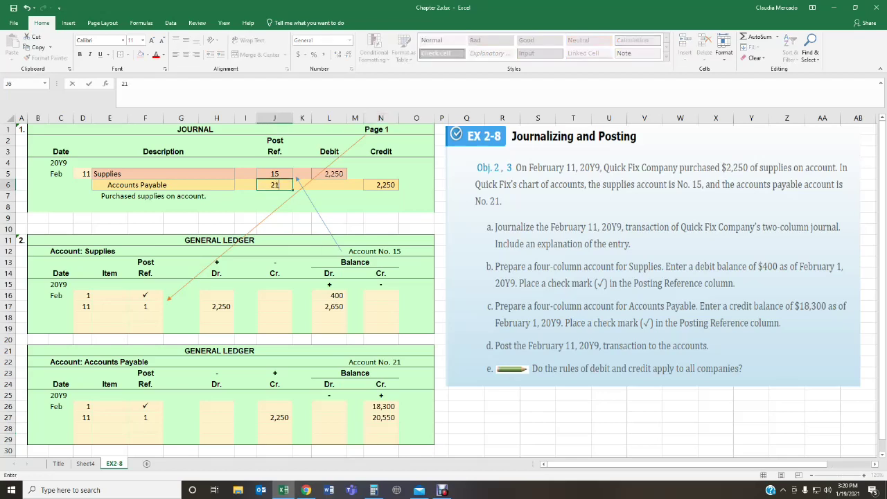
key(Return)
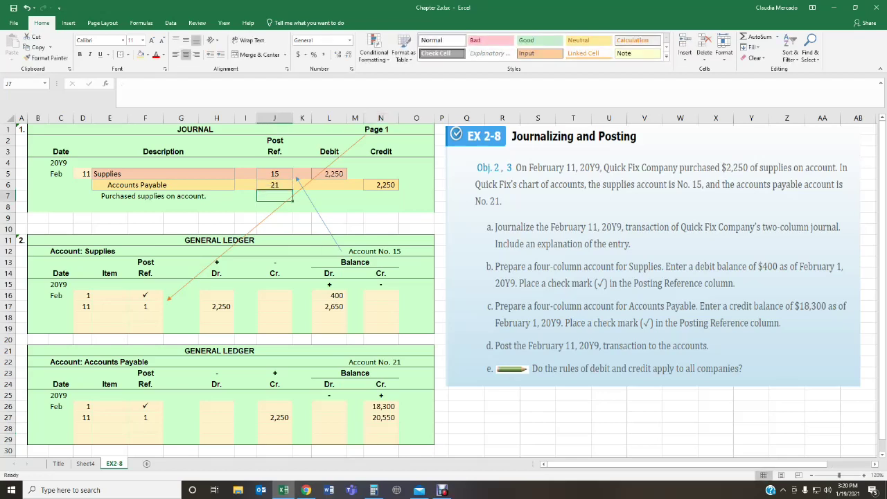